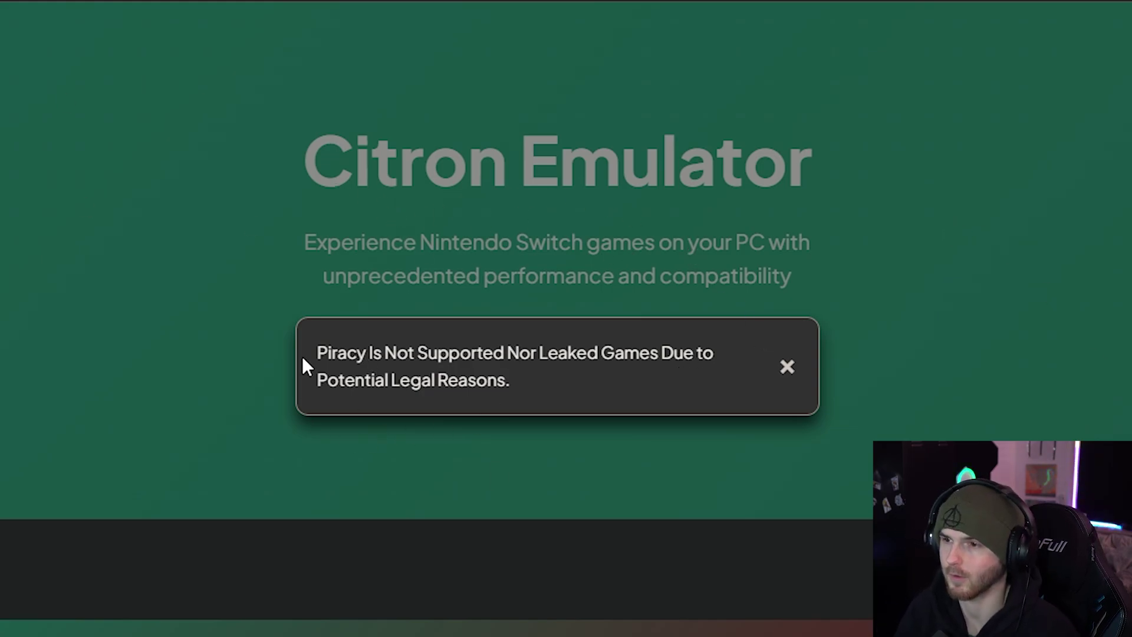
# Step: Dismiss the piracy notice on the Citron Emulator website
pyautogui.moveTo(390, 380); pyautogui.dragTo(521, 394)
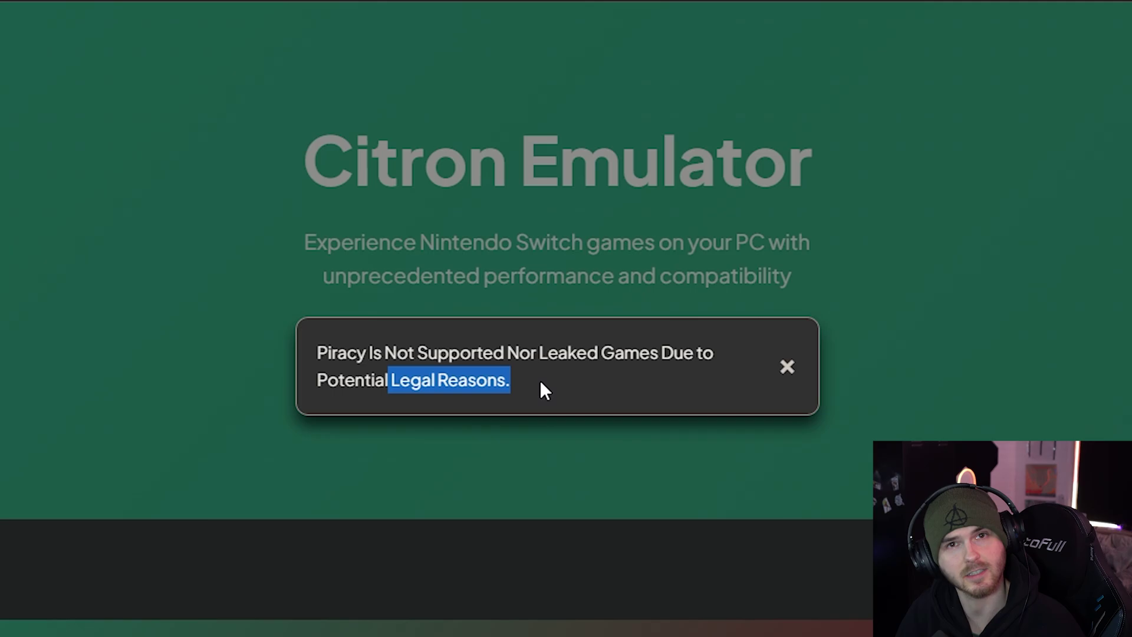
pyautogui.click(543, 388)
pyautogui.click(787, 367)
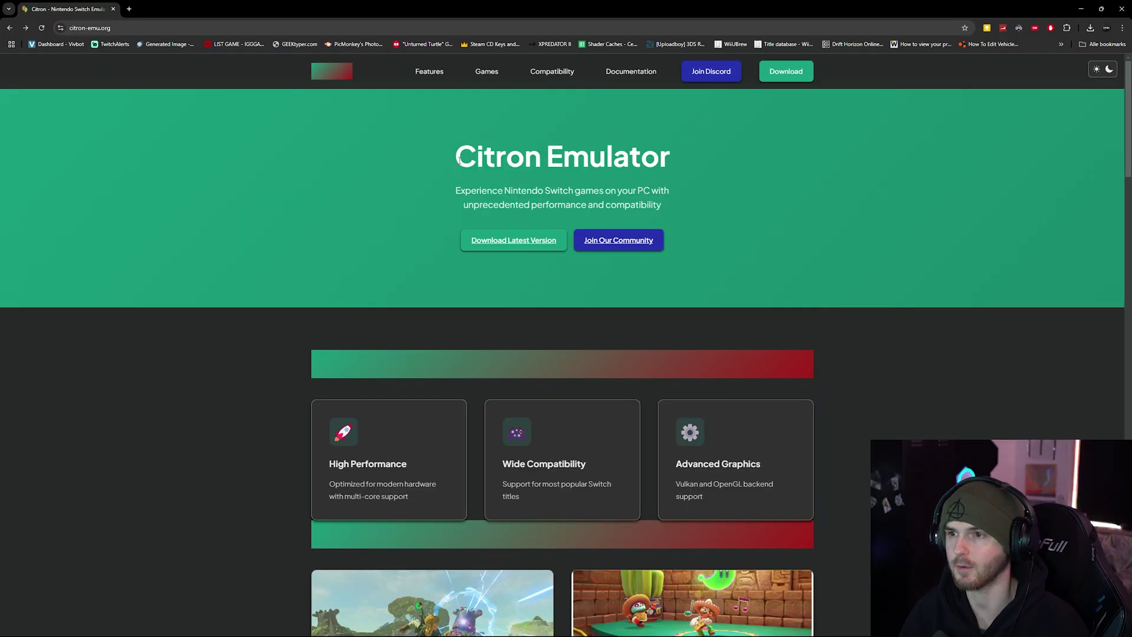
# Step: Download Citron-Windows-Canary-Refresh_0.3.zip from the Citron Canary Refresh Version 0.3 release
pyautogui.moveTo(459, 161); pyautogui.dragTo(717, 165)
pyautogui.click(678, 156)
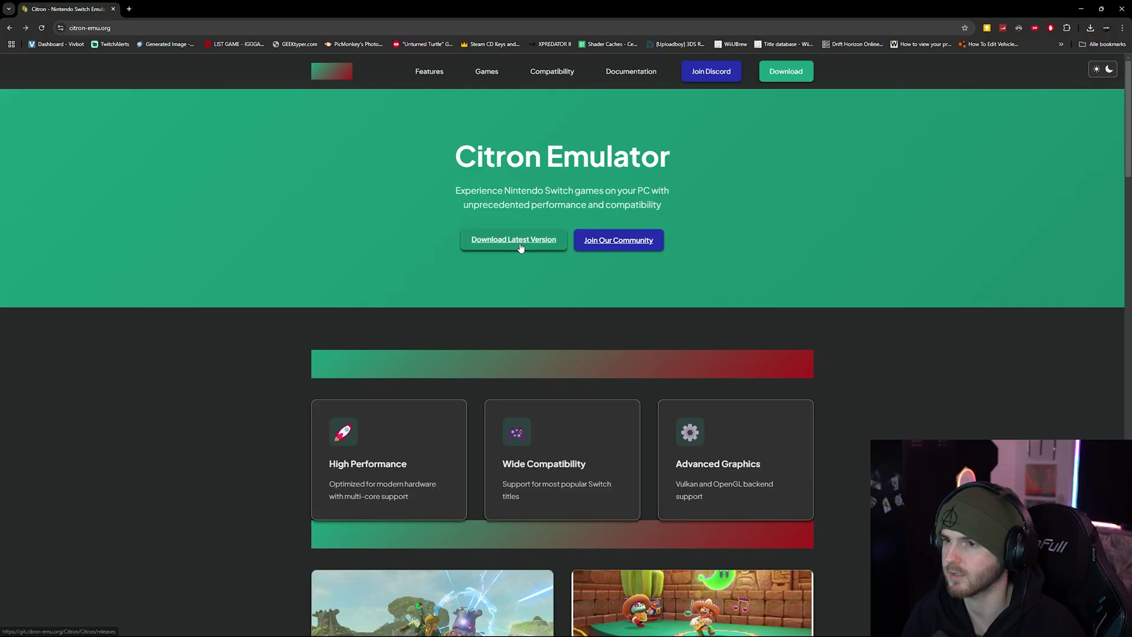
pyautogui.click(518, 242)
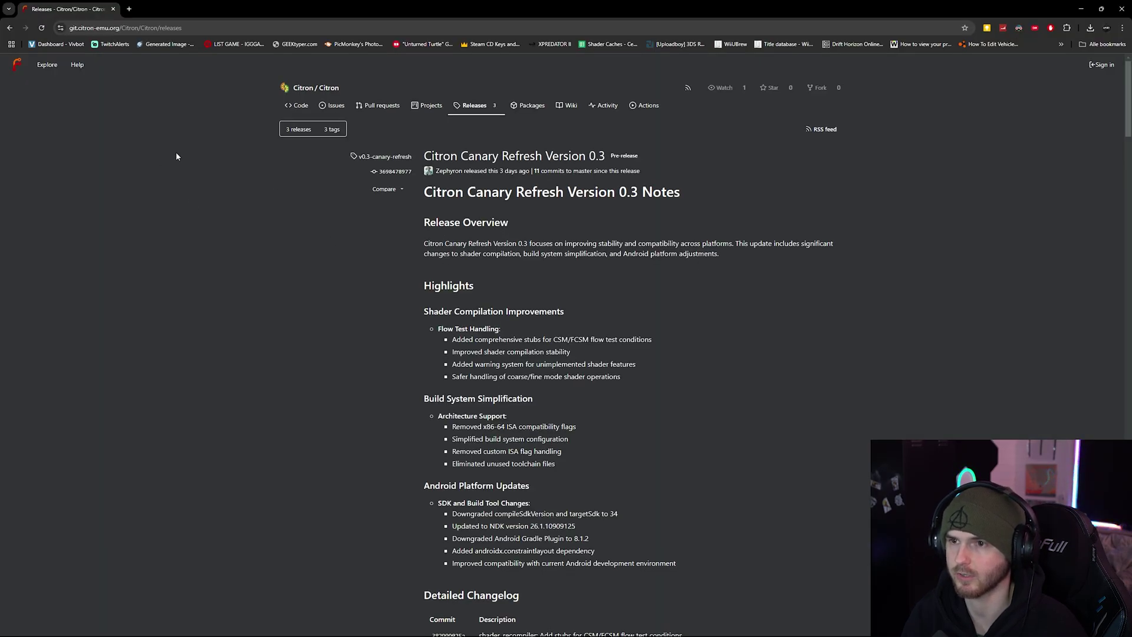
pyautogui.scroll(-10, 553, 246)
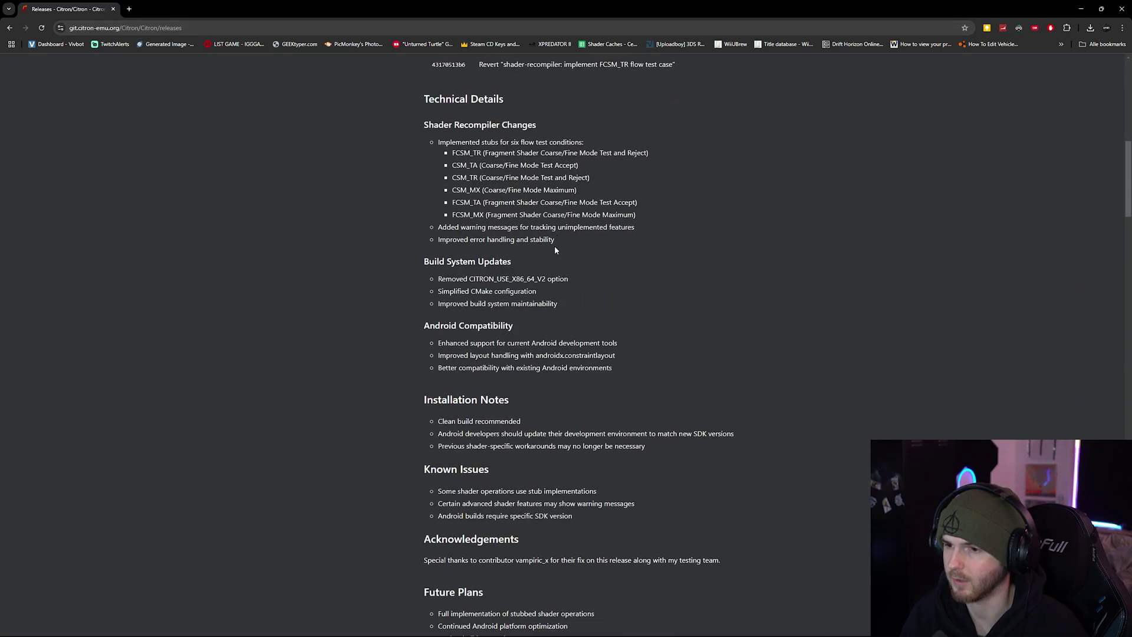
pyautogui.scroll(-7, 554, 250)
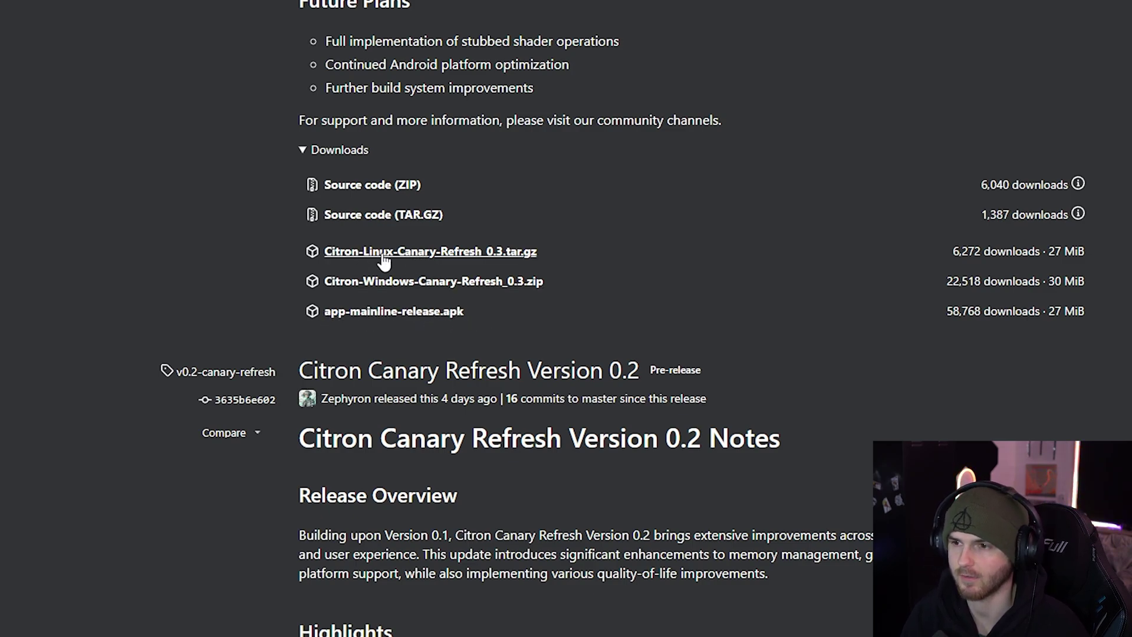
pyautogui.click(417, 283)
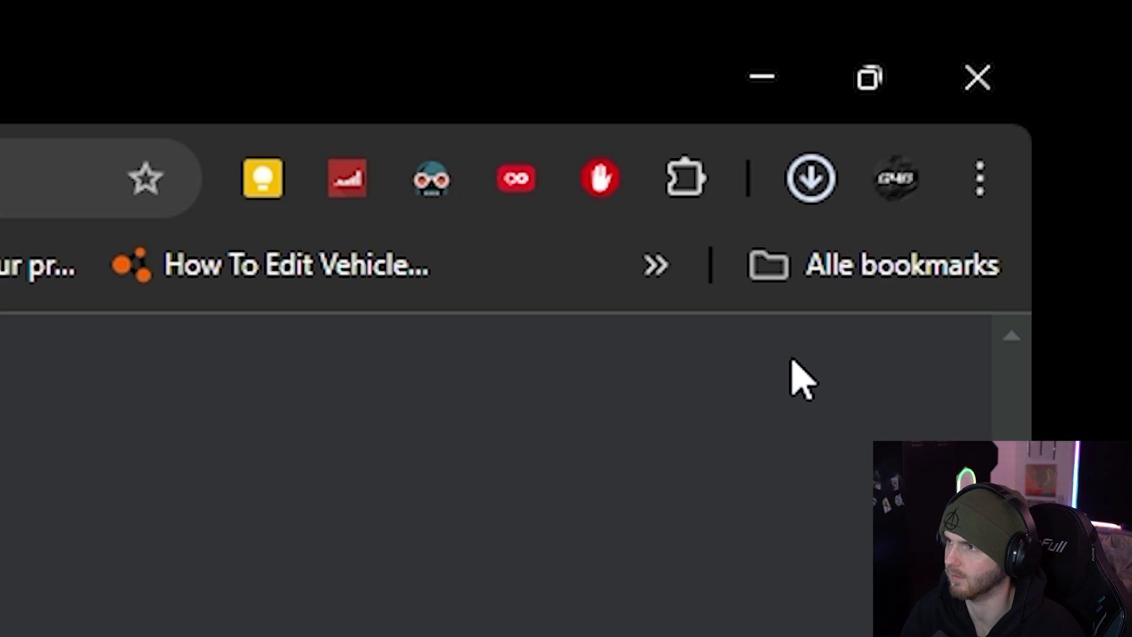
# Step: Locate the downloaded Citron Windows archive in its folder and extract all of its contents
pyautogui.moveTo(435, 336)
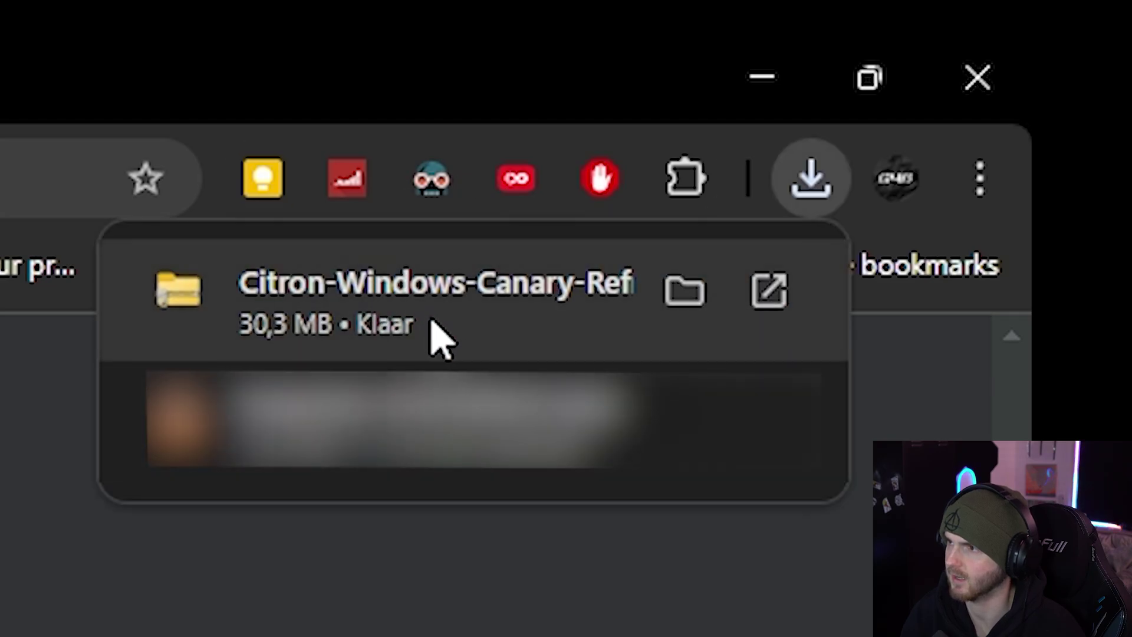
pyautogui.click(485, 306)
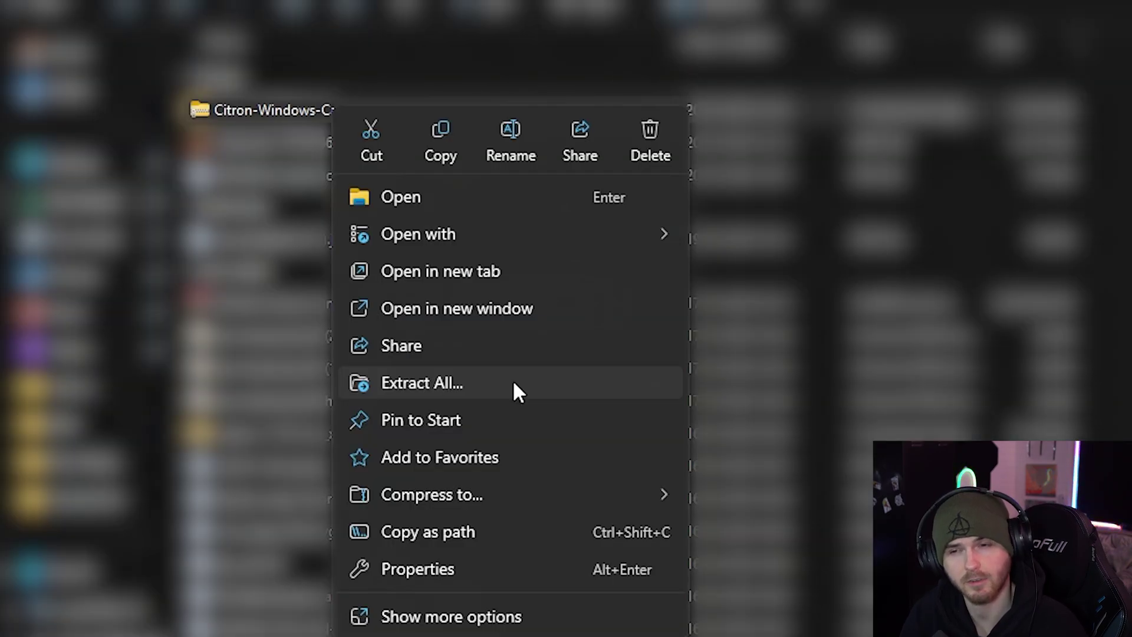
pyautogui.click(513, 387)
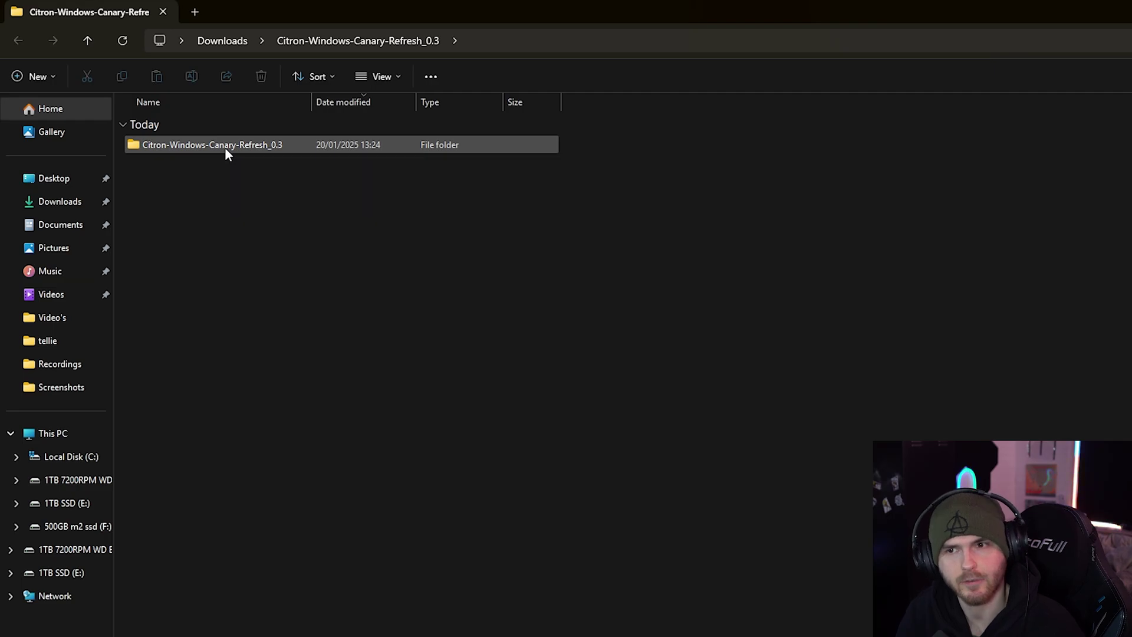
# Step: Launch citron.exe from the extracted Citron-Windows-Canary-Refresh_0.3 folder, allowing it to run despite the SmartScreen block
pyautogui.doubleClick(224, 147)
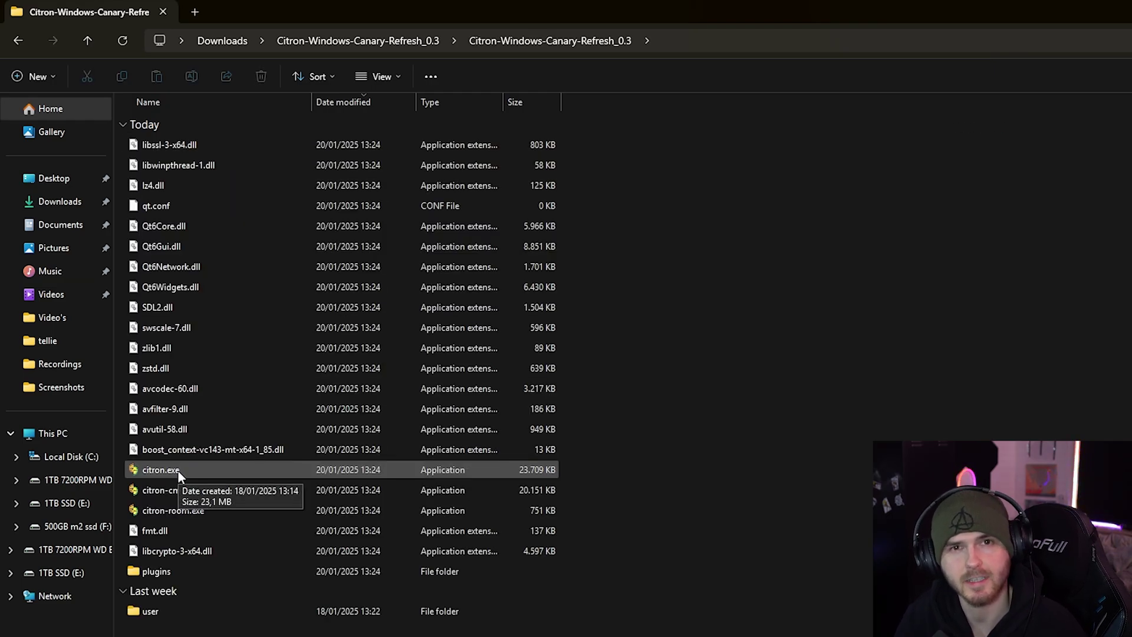
pyautogui.doubleClick(193, 472)
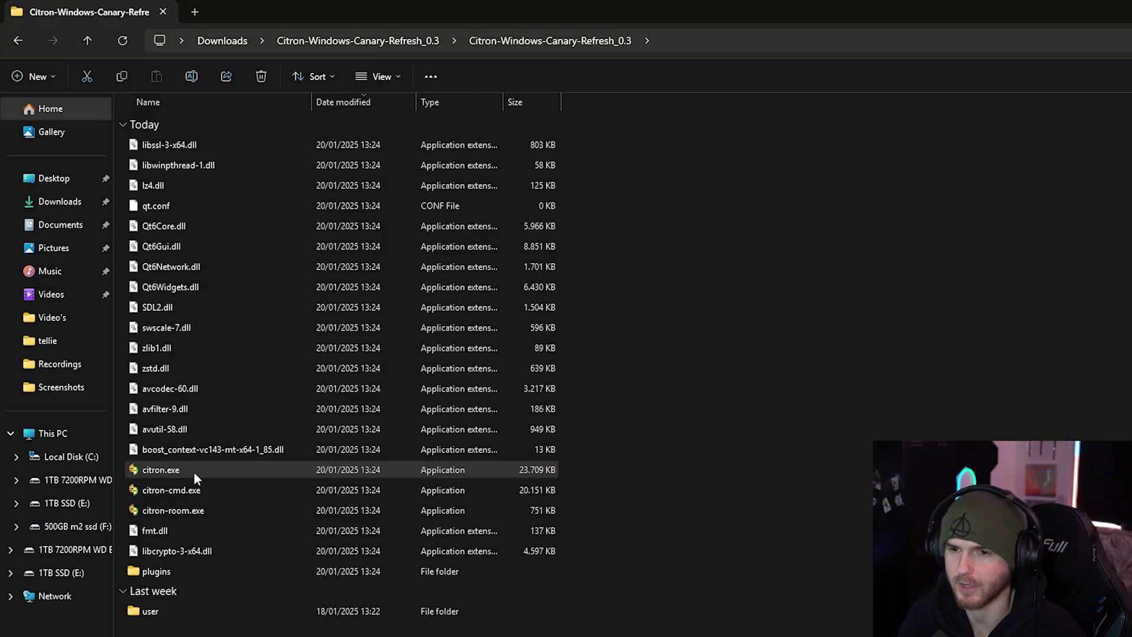
pyautogui.moveTo(645, 225); pyautogui.dragTo(654, 224)
pyautogui.click(548, 255)
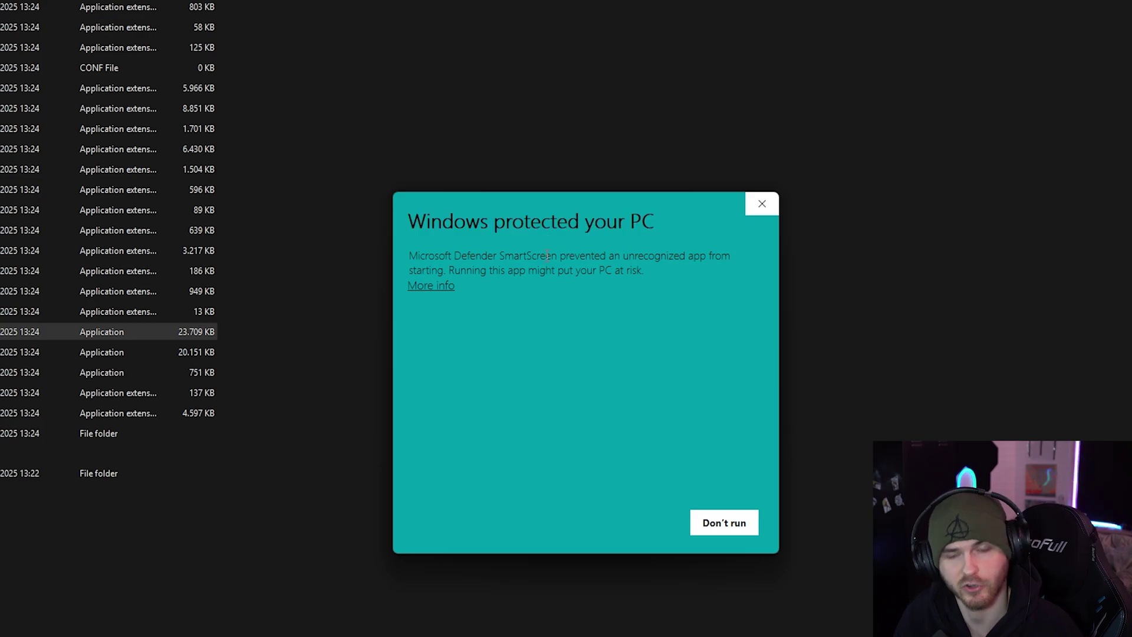
pyautogui.click(420, 286)
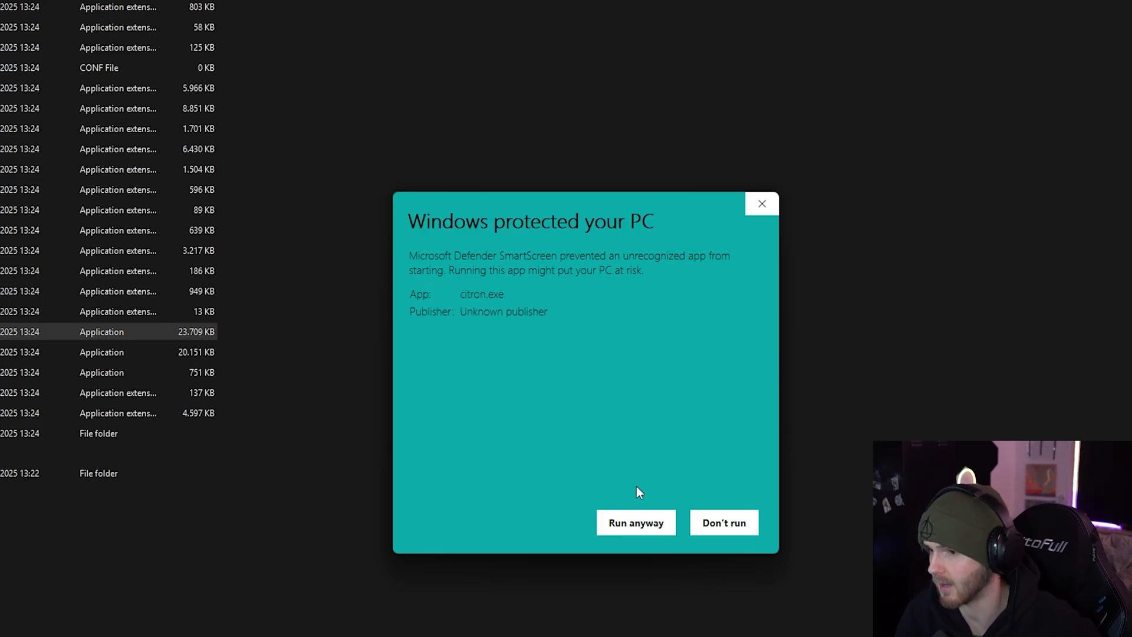
pyautogui.click(633, 530)
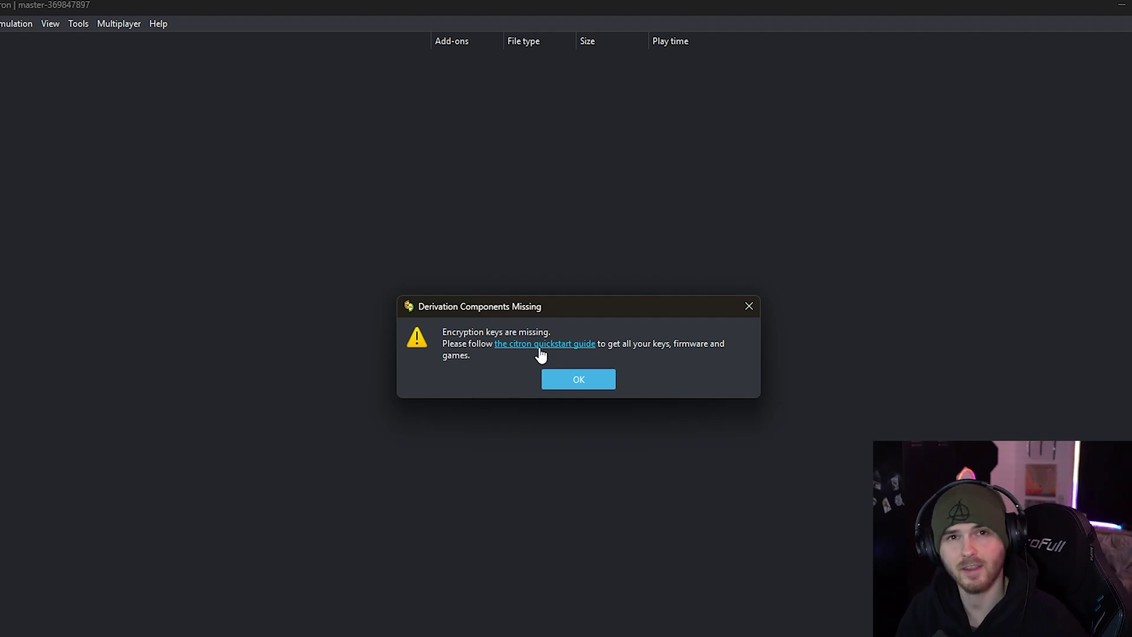
# Step: Dismiss the missing encryption keys notice and agree to share anonymous usage data
pyautogui.click(593, 375)
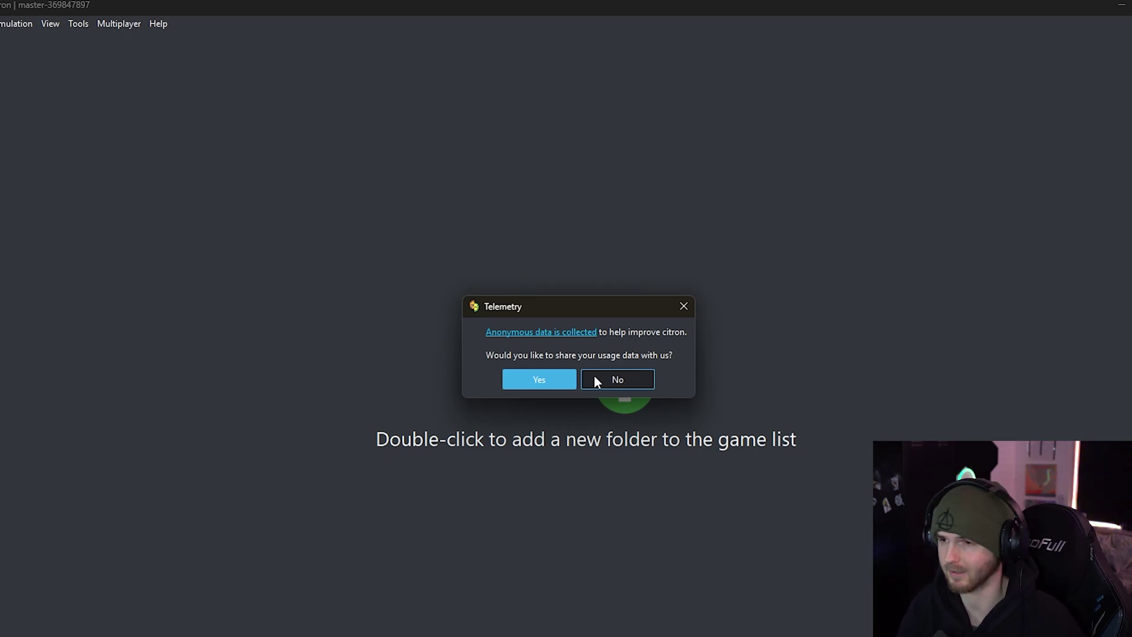
pyautogui.click(555, 378)
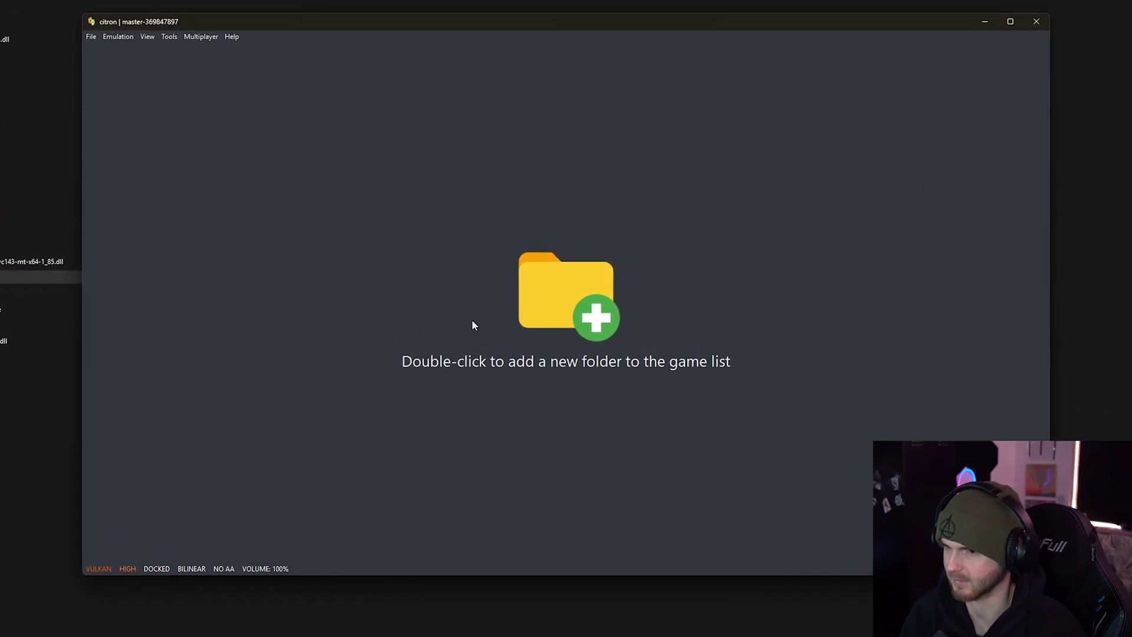
# Step: Add the Citron Games folder on drive E: to the game list and enable scanning of its subfolders
pyautogui.doubleClick(557, 291)
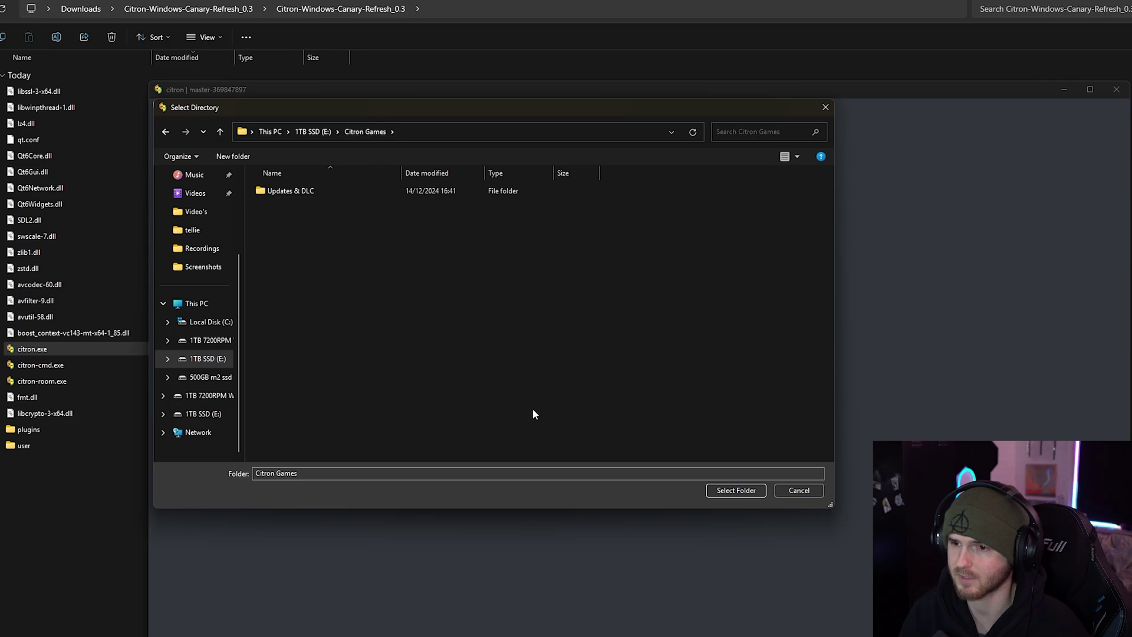
pyautogui.click(731, 493)
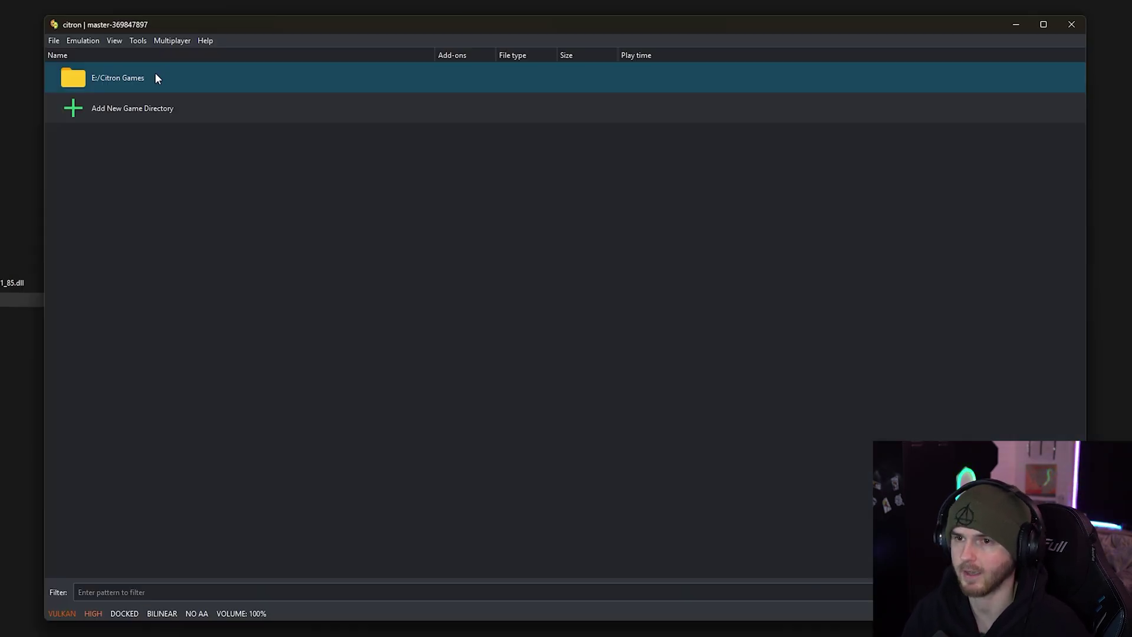
pyautogui.rightClick(252, 135)
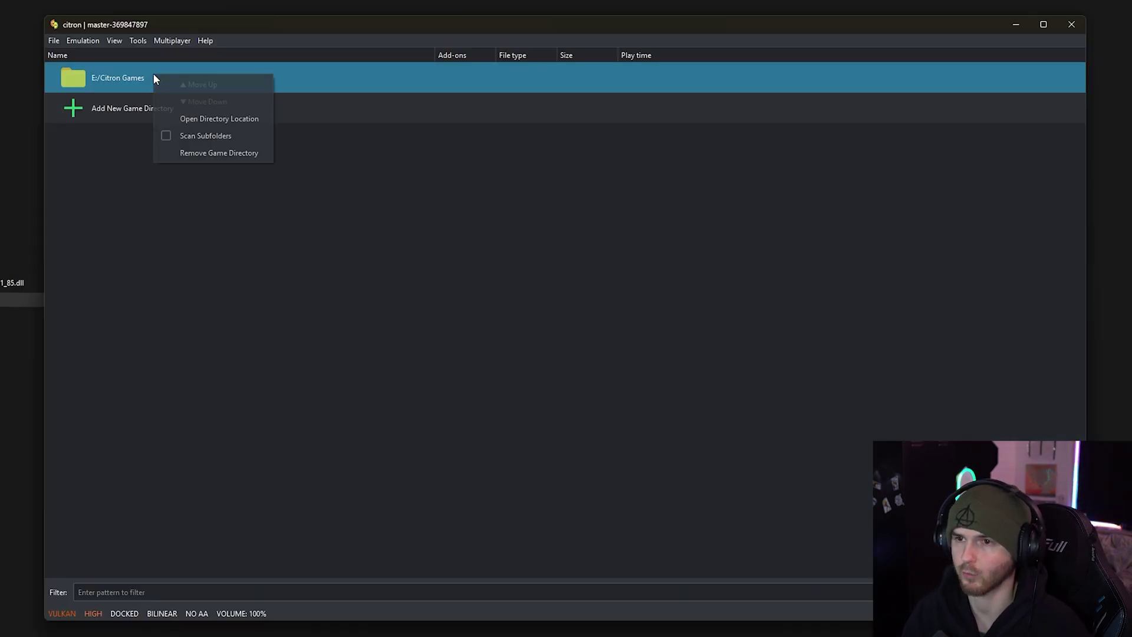
pyautogui.click(166, 137)
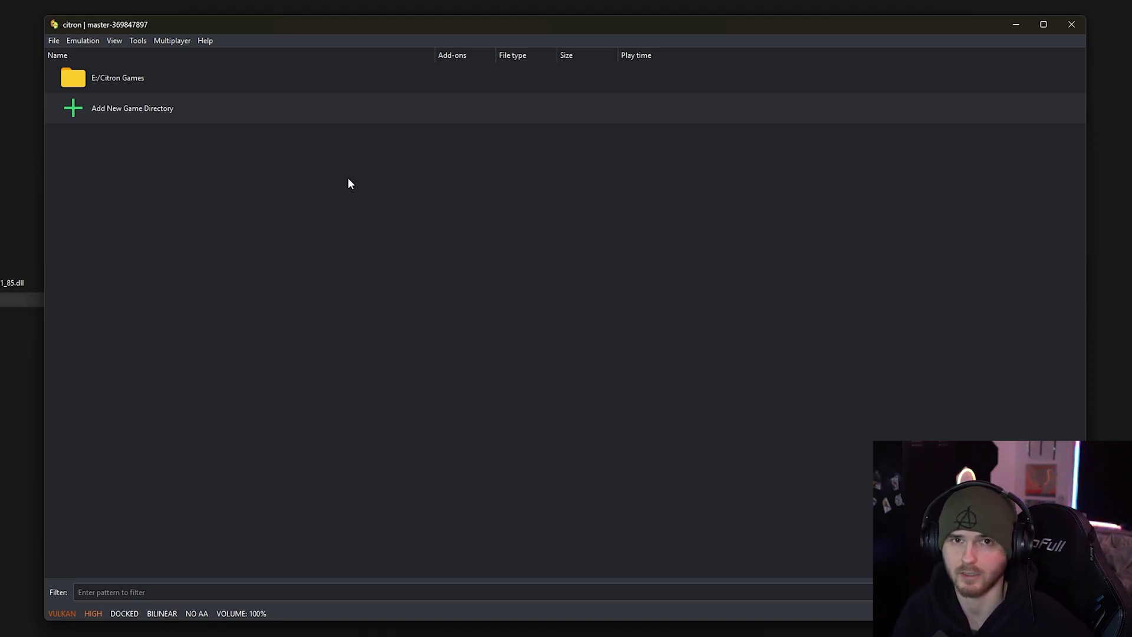
# Step: Open the keys folder inside Citron's user folder, and close it when done
pyautogui.click(57, 44)
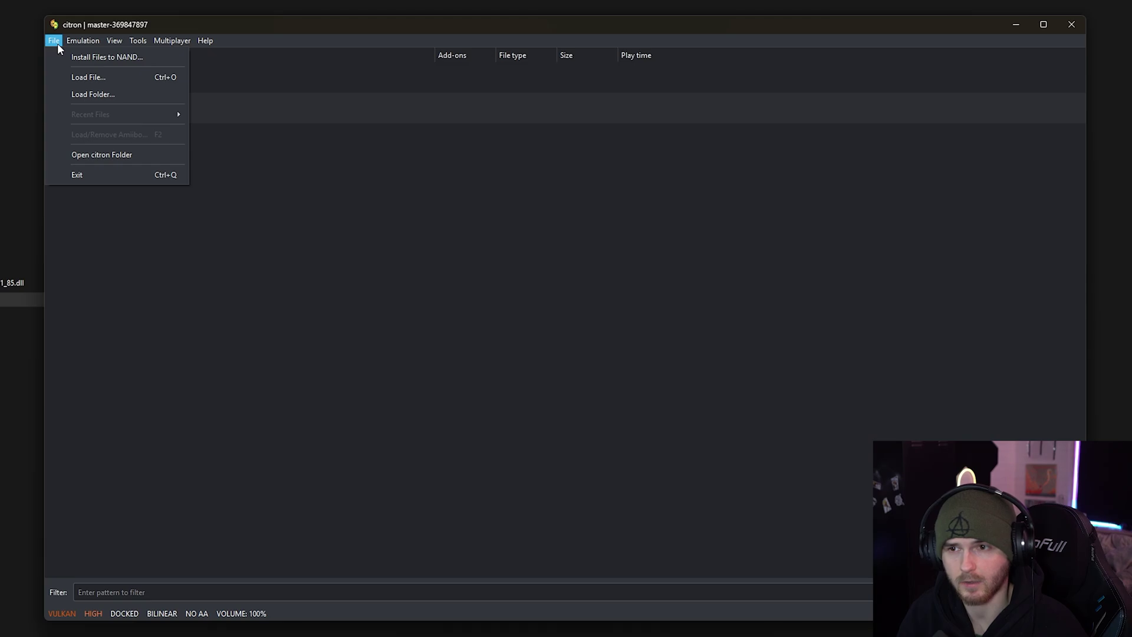
pyautogui.click(110, 155)
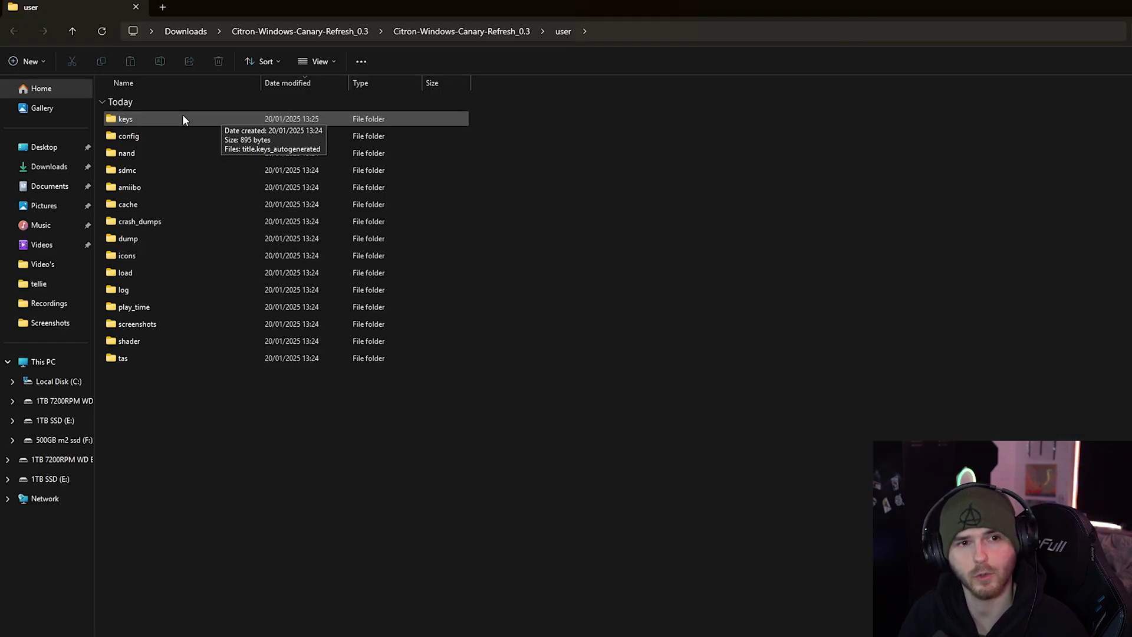
pyautogui.doubleClick(183, 117)
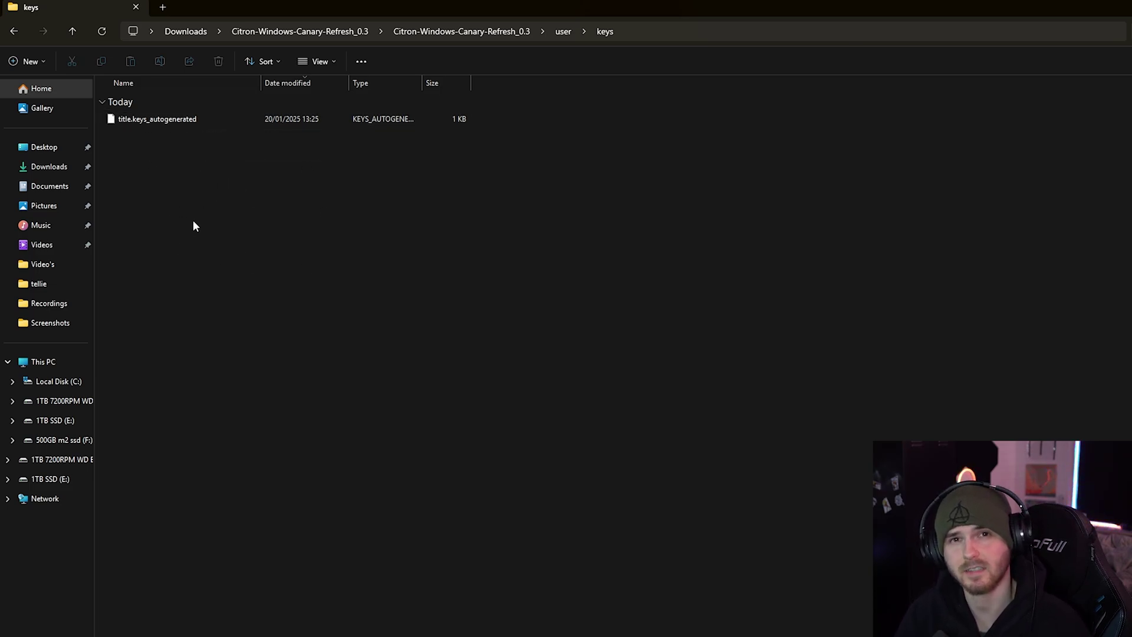
pyautogui.moveTo(514, 177); pyautogui.dragTo(192, 230)
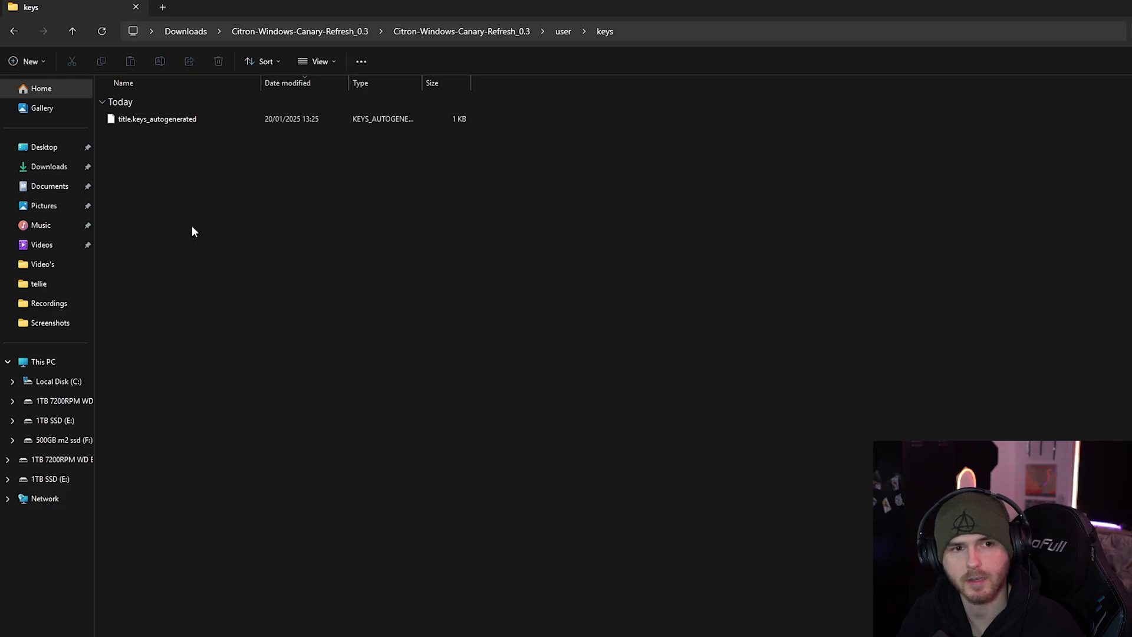
pyautogui.click(136, 7)
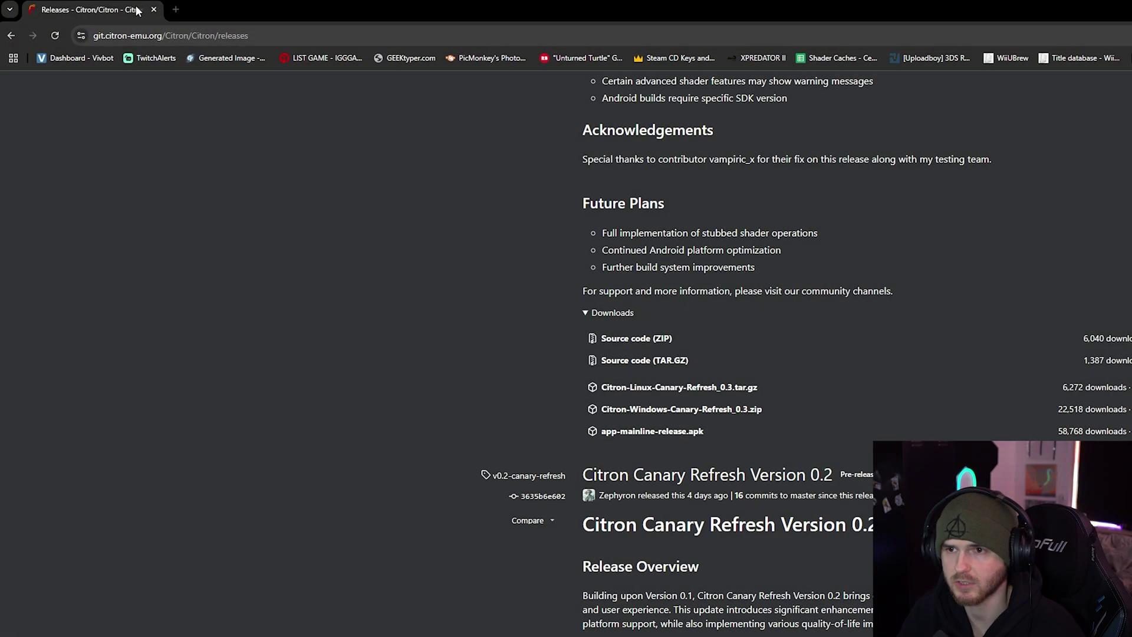
# Step: Close the browser and restart the emulator from citron.exe
pyautogui.click(1121, 5)
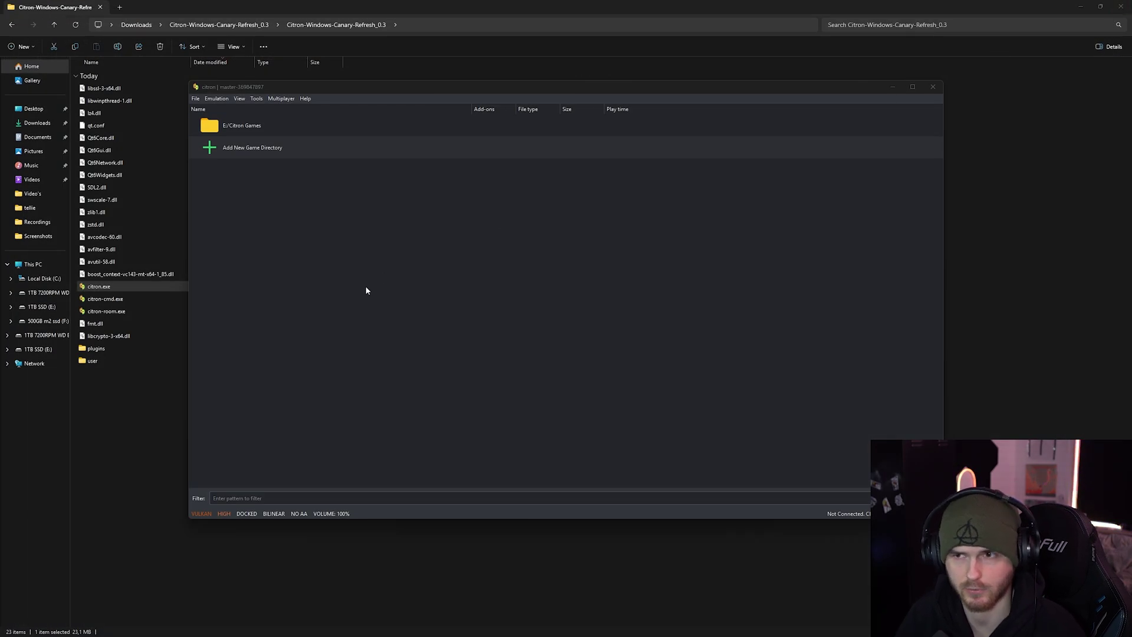
pyautogui.click(932, 88)
pyautogui.doubleClick(112, 289)
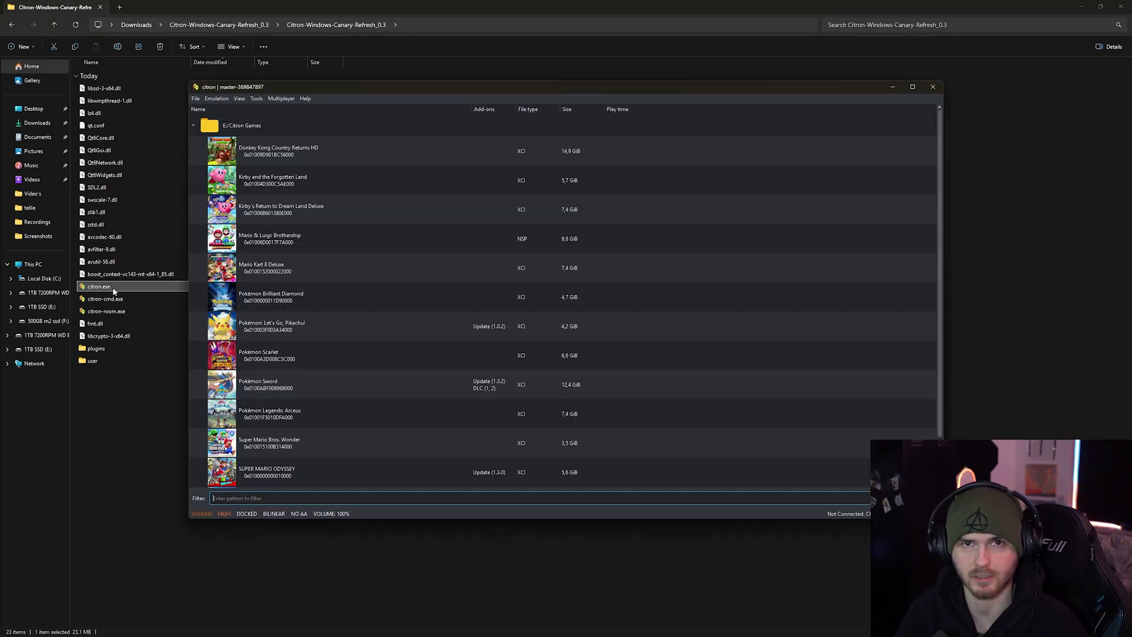
# Step: Look over the loaded game list and open the System settings in the Citron configuration
pyautogui.click(346, 295)
pyautogui.scroll(-2, 346, 237)
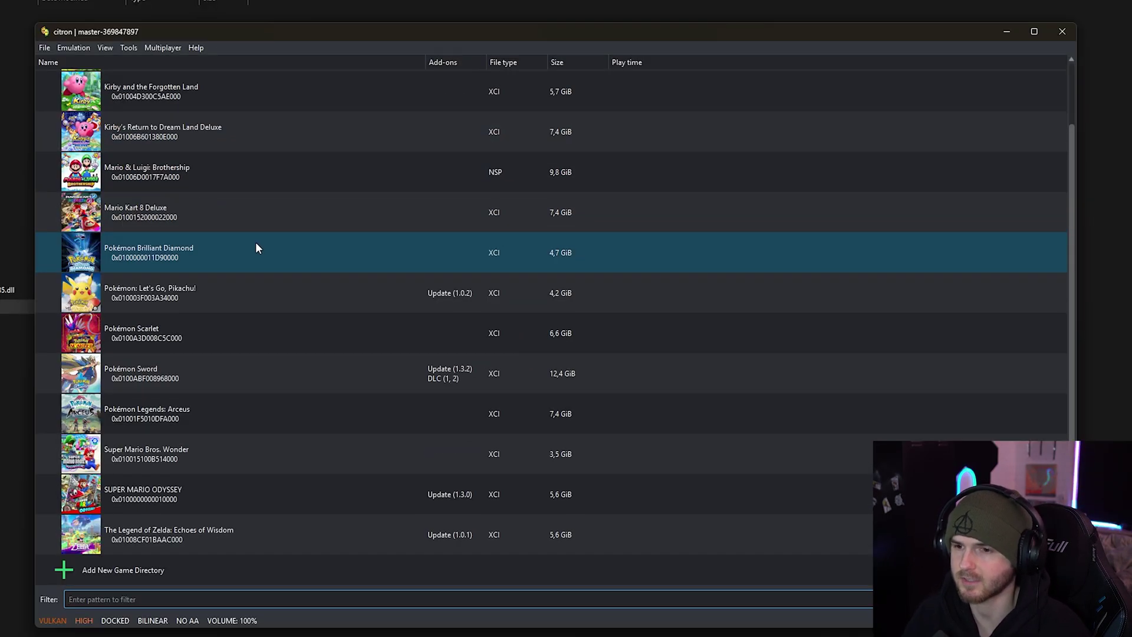
pyautogui.scroll(2, 253, 428)
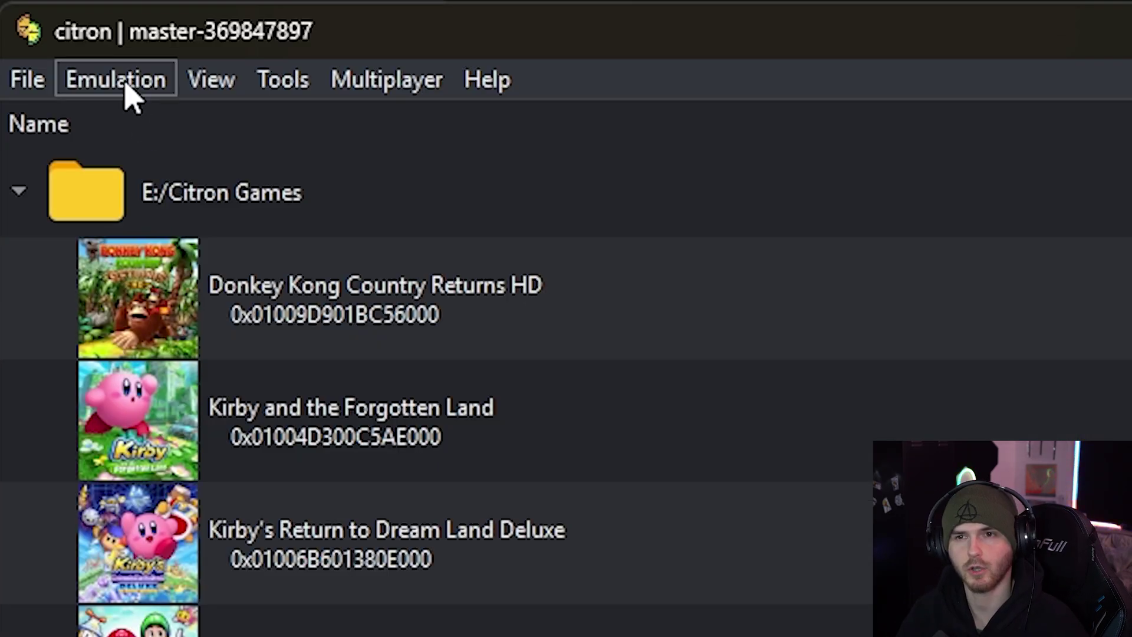
pyautogui.click(75, 50)
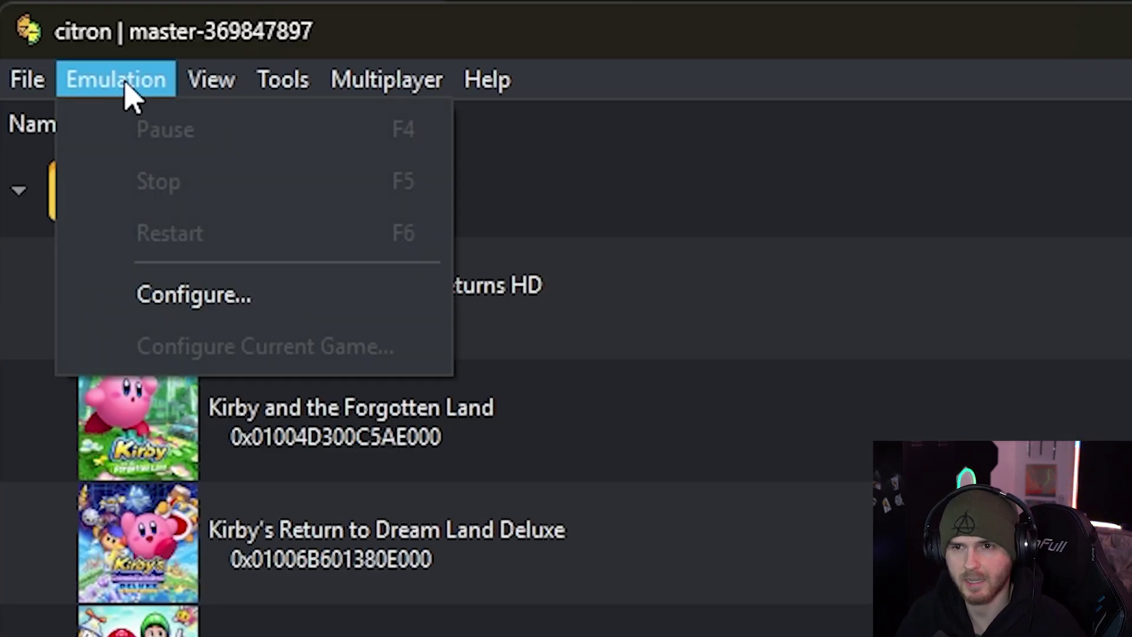
pyautogui.click(199, 292)
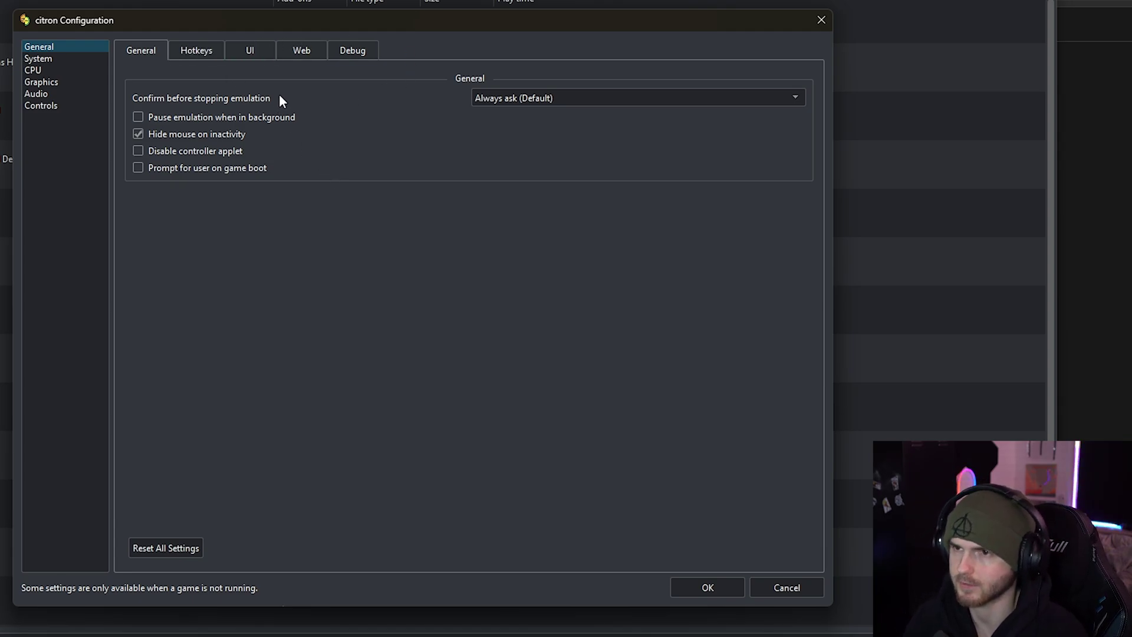
pyautogui.click(71, 62)
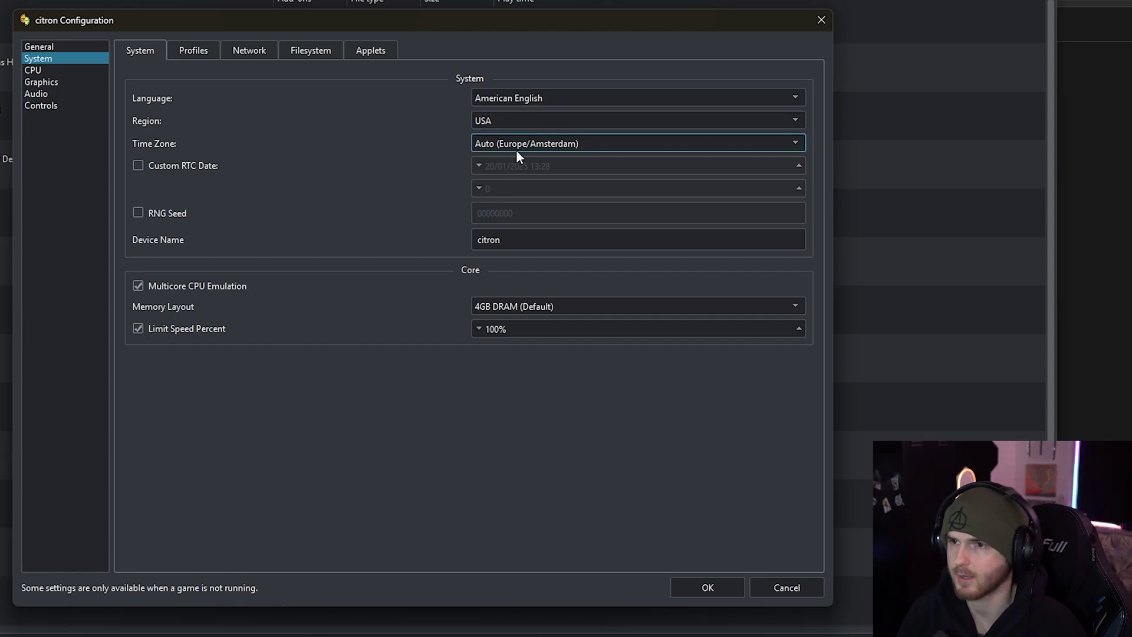
# Step: Check the device name and the available memory layout options in the System settings
pyautogui.moveTo(525, 237); pyautogui.dragTo(433, 241)
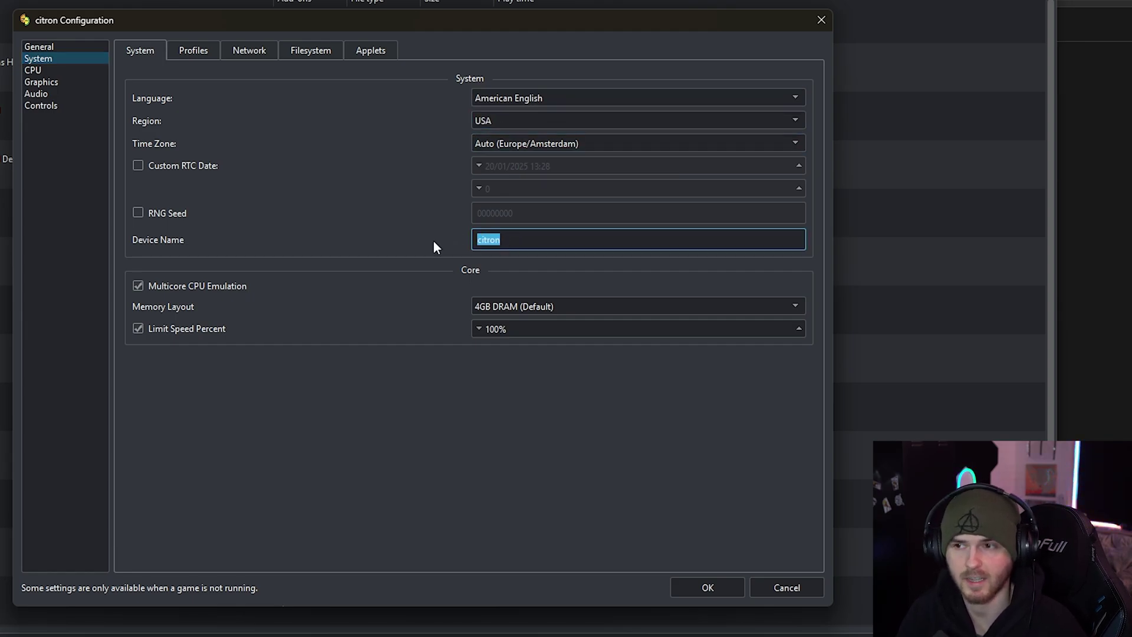
pyautogui.click(561, 306)
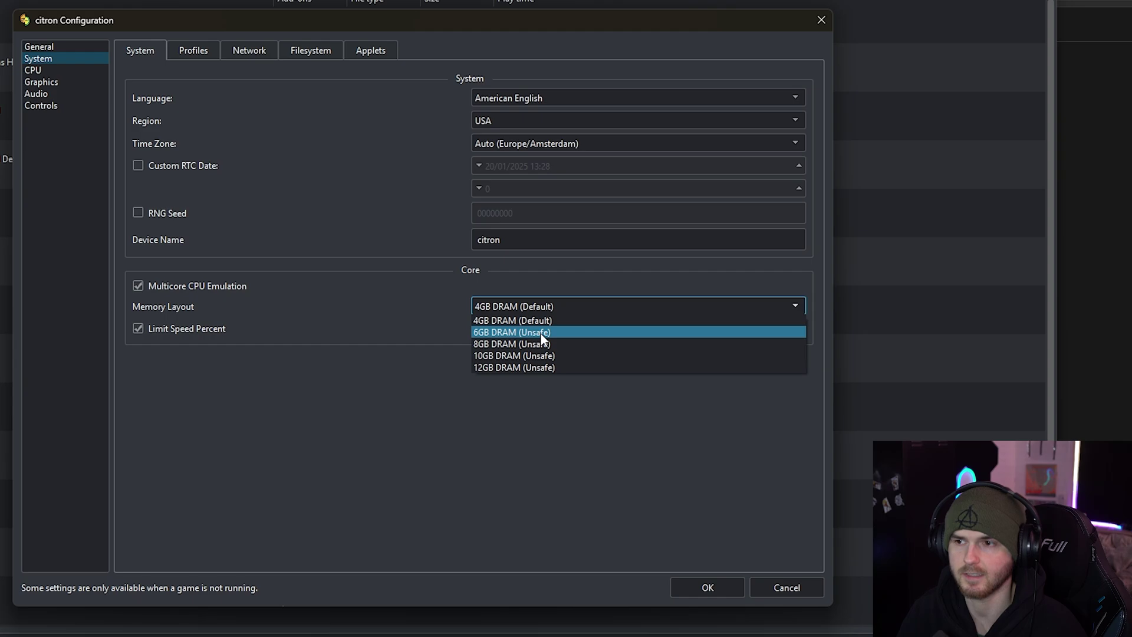
pyautogui.click(367, 293)
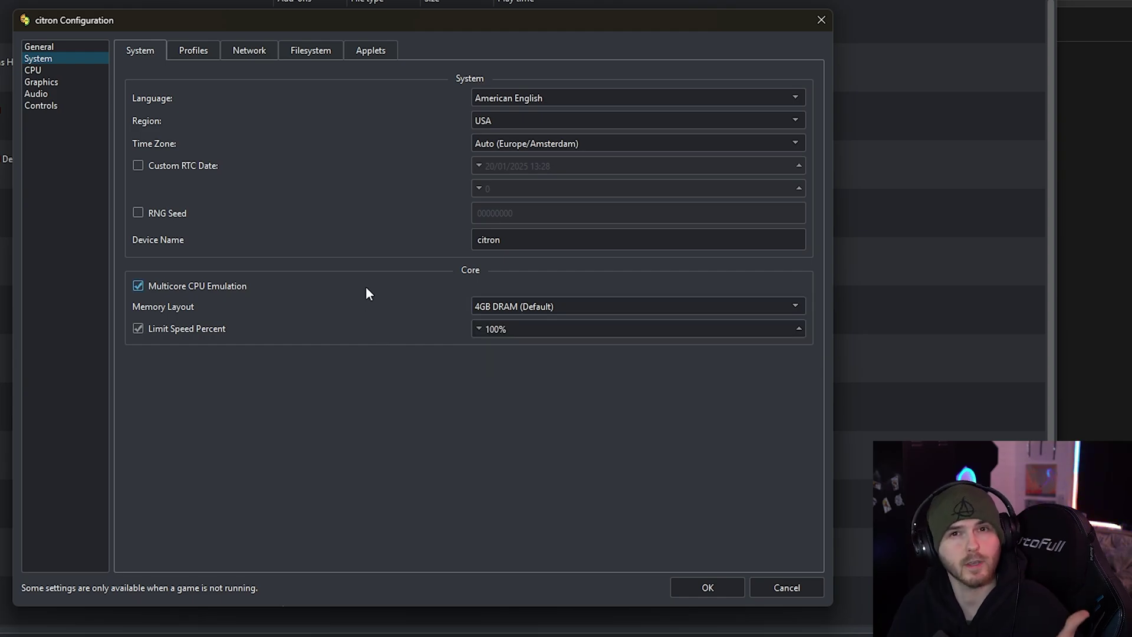
# Step: Review the Profiles, Network, Filesystem and Applets sections of the System settings
pyautogui.click(197, 51)
pyautogui.click(252, 186)
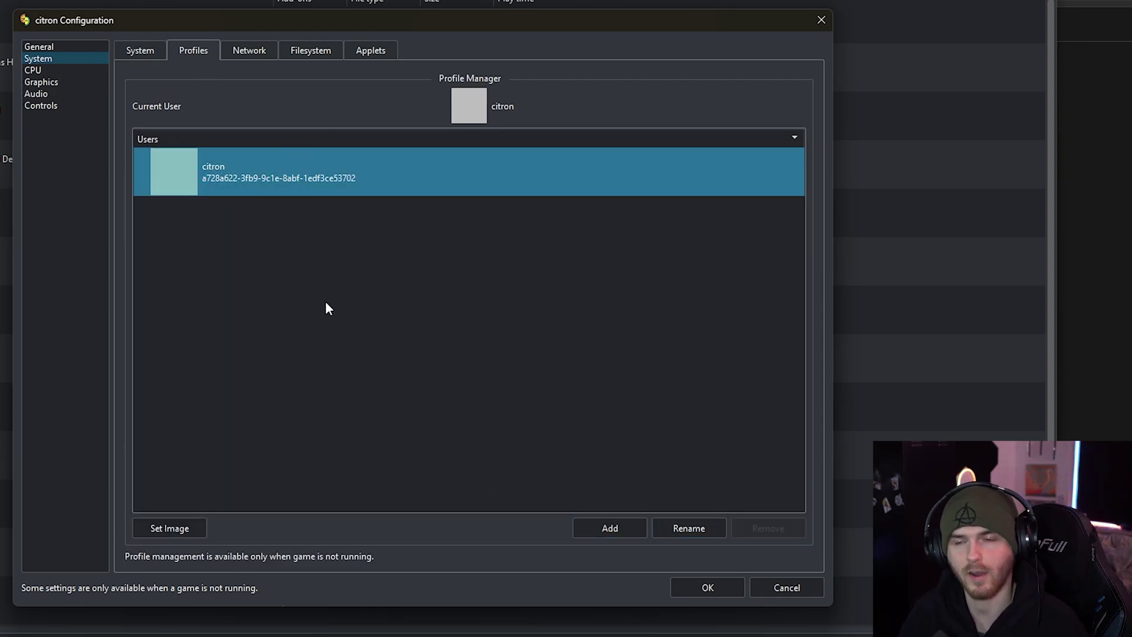
pyautogui.click(249, 51)
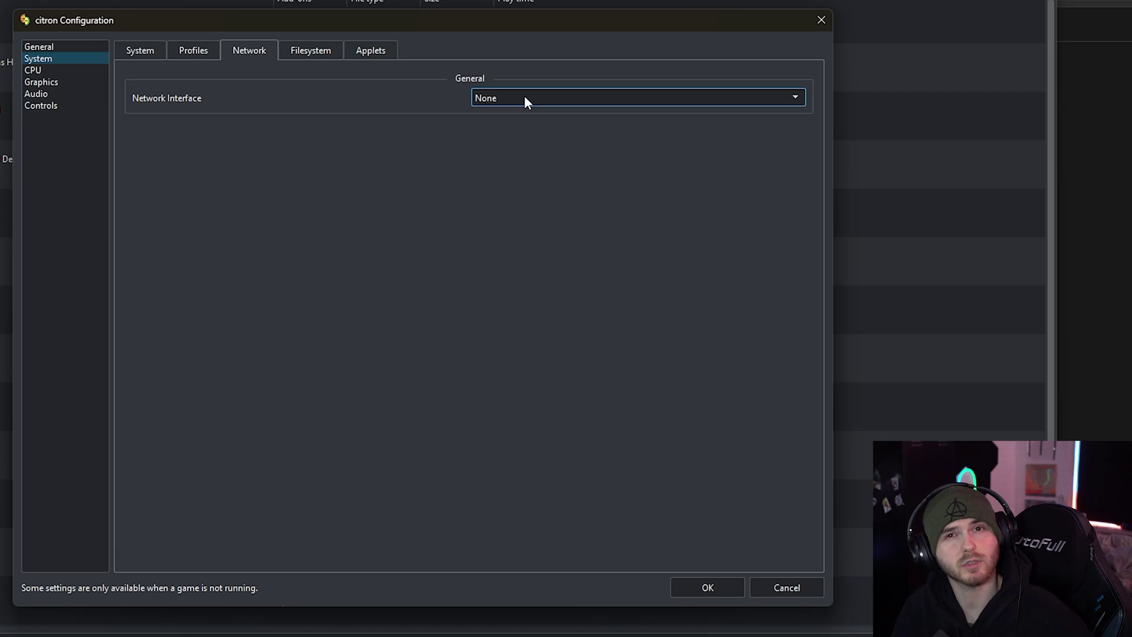
pyautogui.click(310, 50)
pyautogui.click(374, 47)
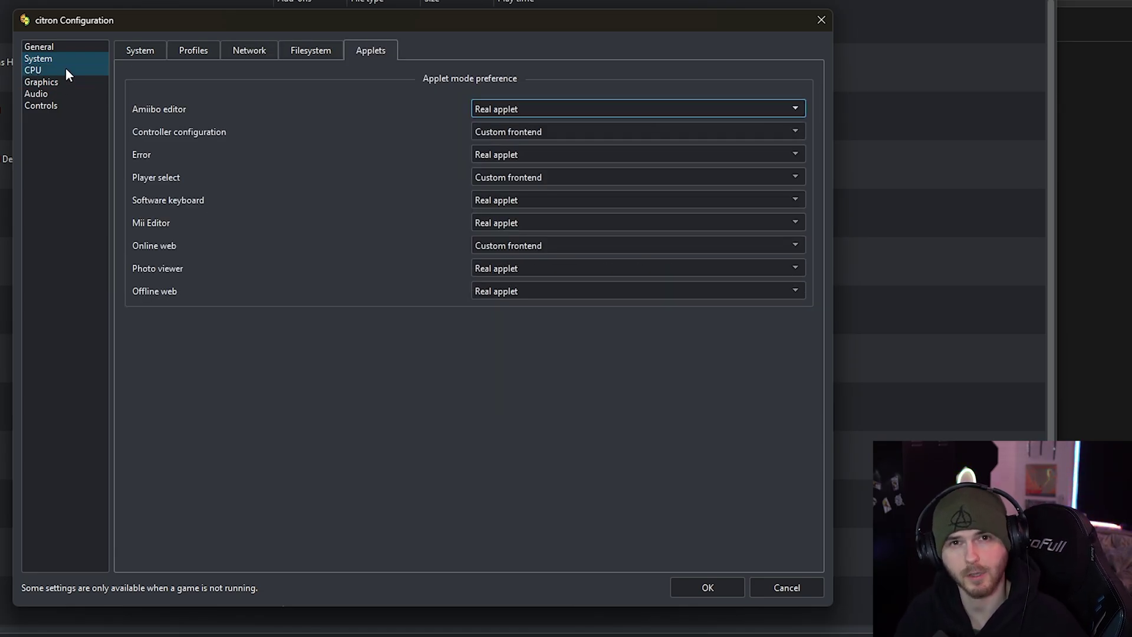
# Step: Open the CPU settings and check the accuracy options without changing the selection
pyautogui.click(65, 69)
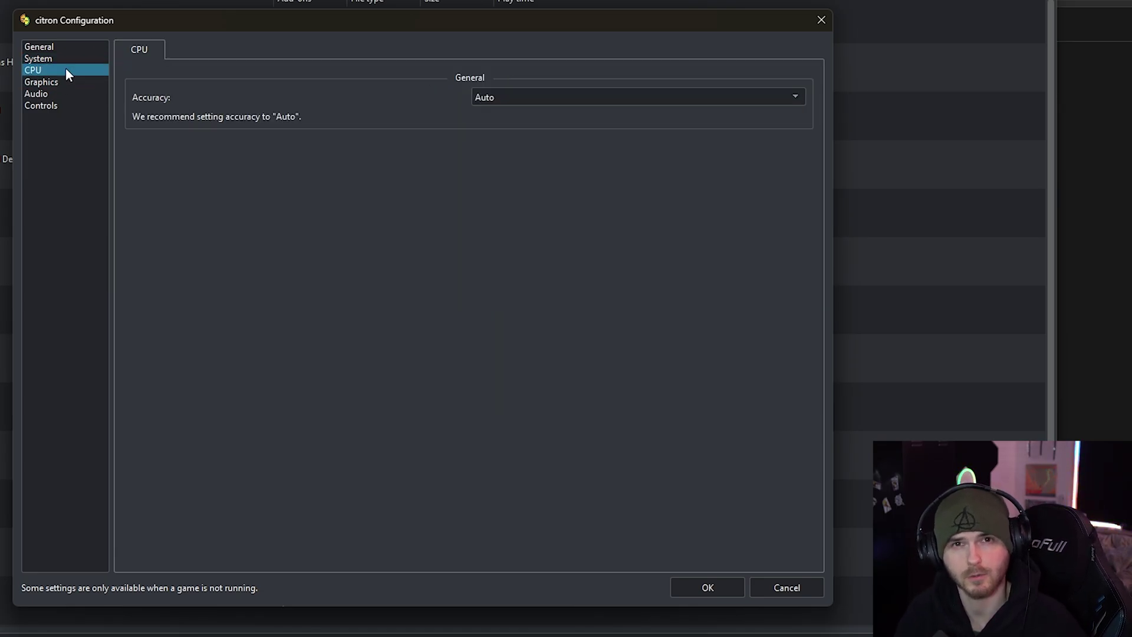
pyautogui.click(522, 100)
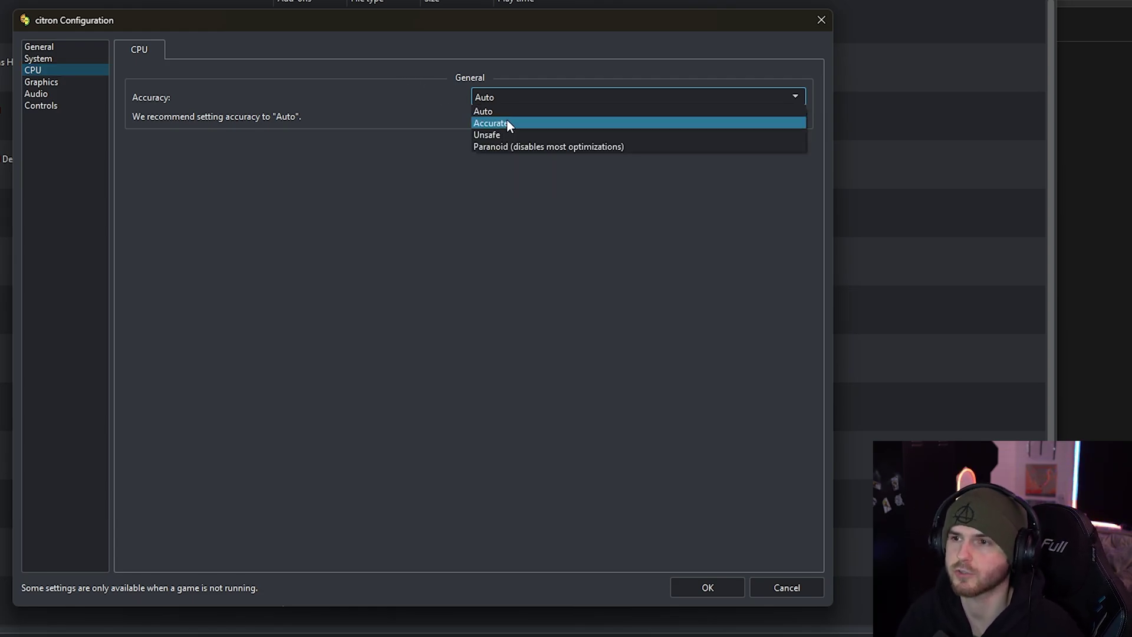
pyautogui.click(276, 104)
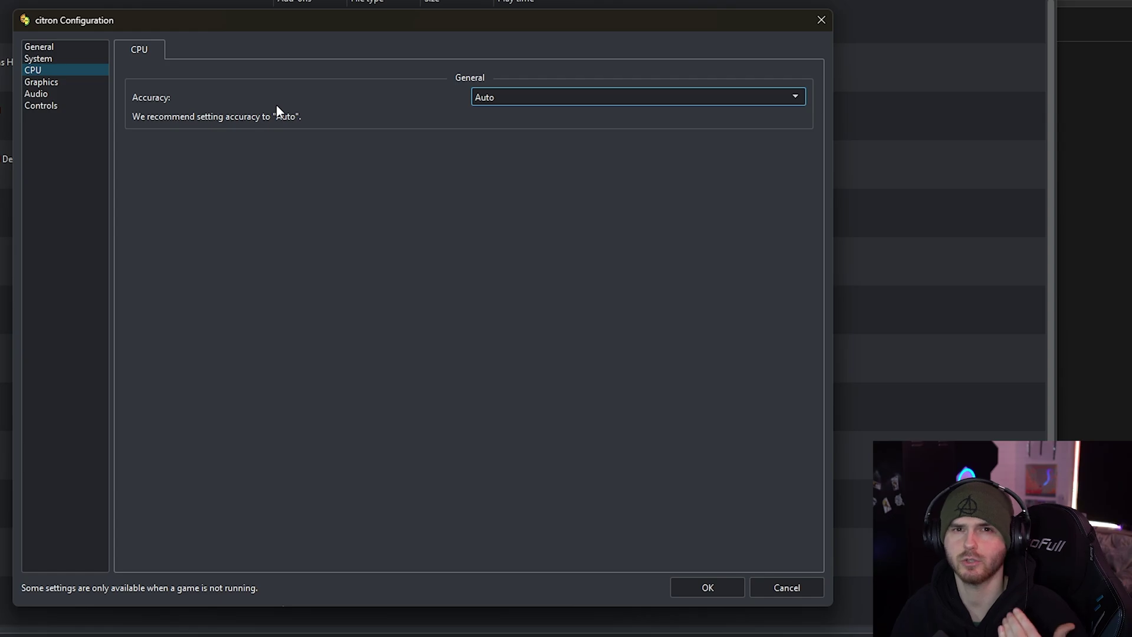
# Step: In the Graphics settings, select NVIDIA GeForce RTX 4070 Ti as the device and check the API options, keeping Vulkan
pyautogui.click(67, 82)
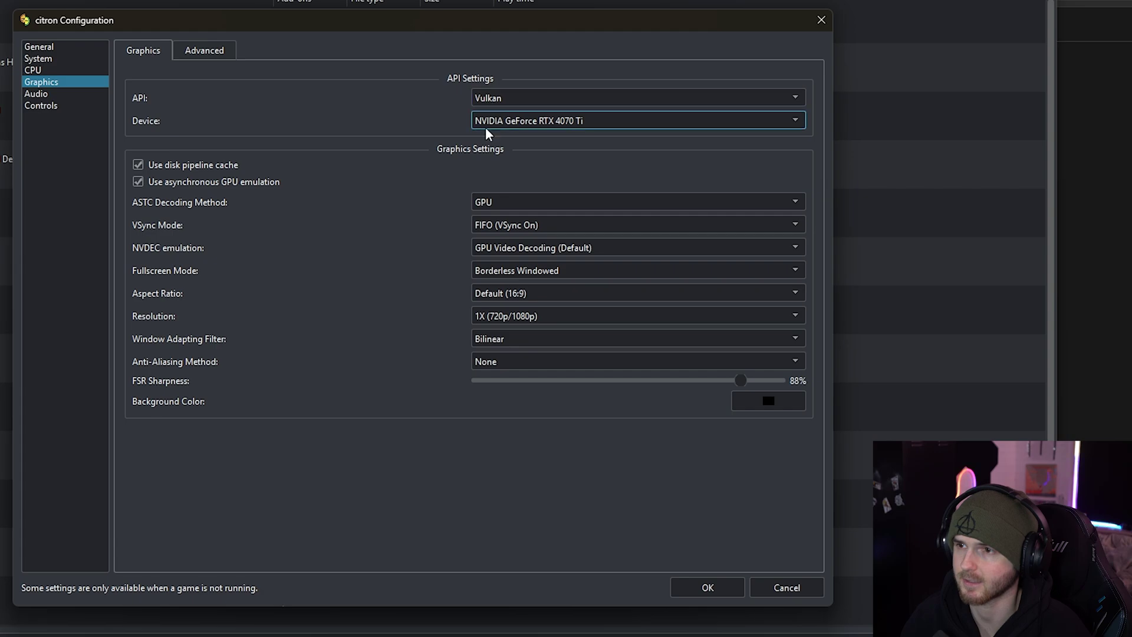
pyautogui.click(506, 123)
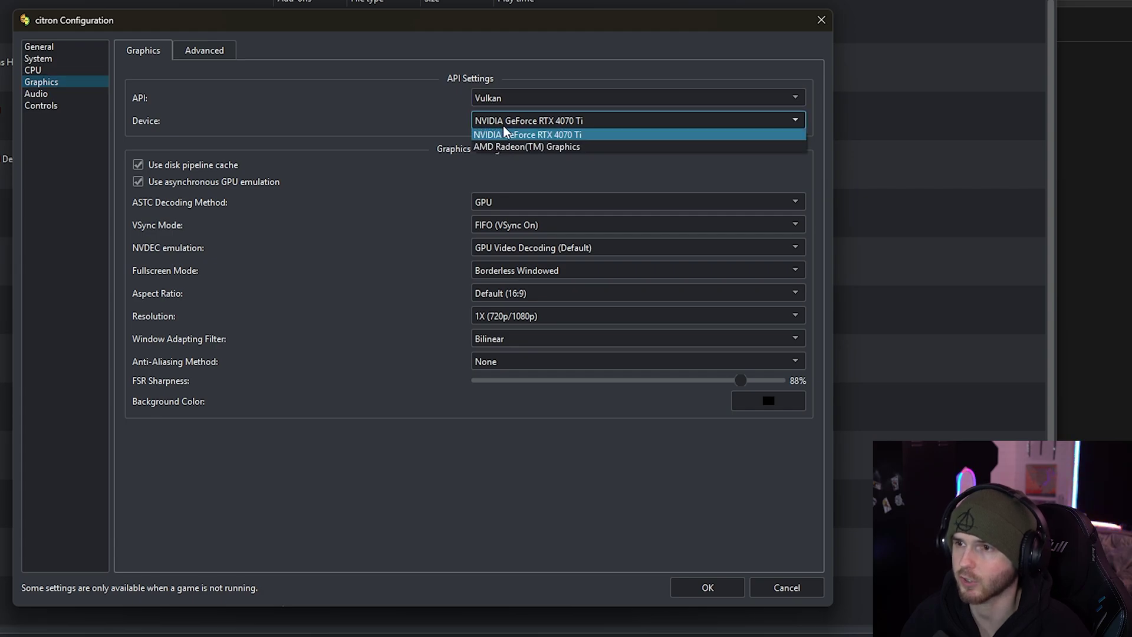
pyautogui.click(564, 136)
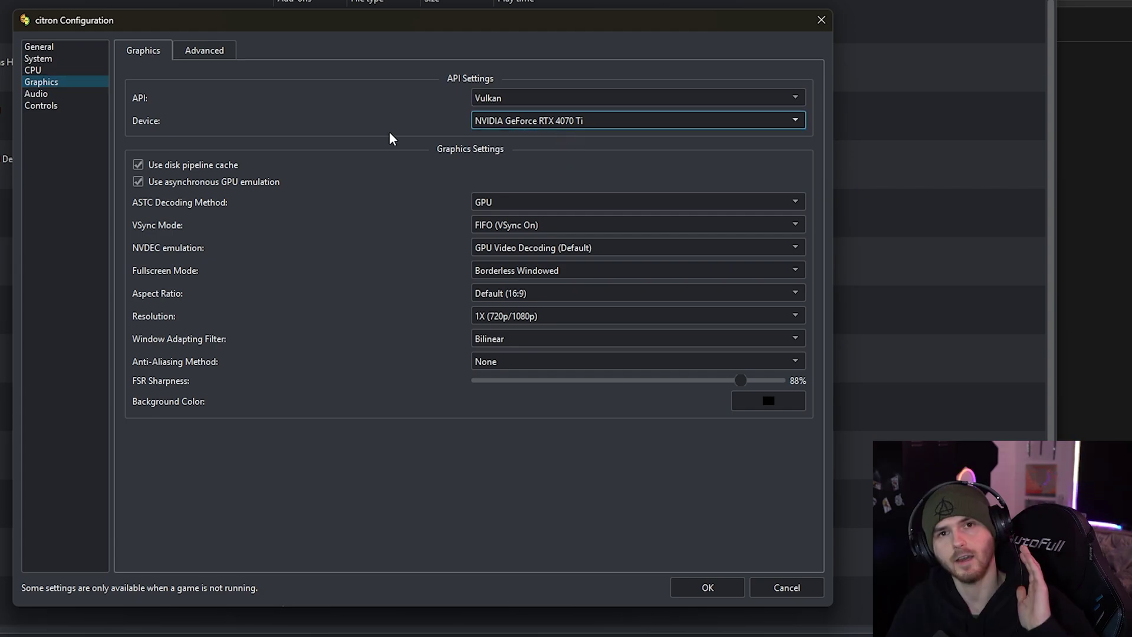
pyautogui.click(488, 102)
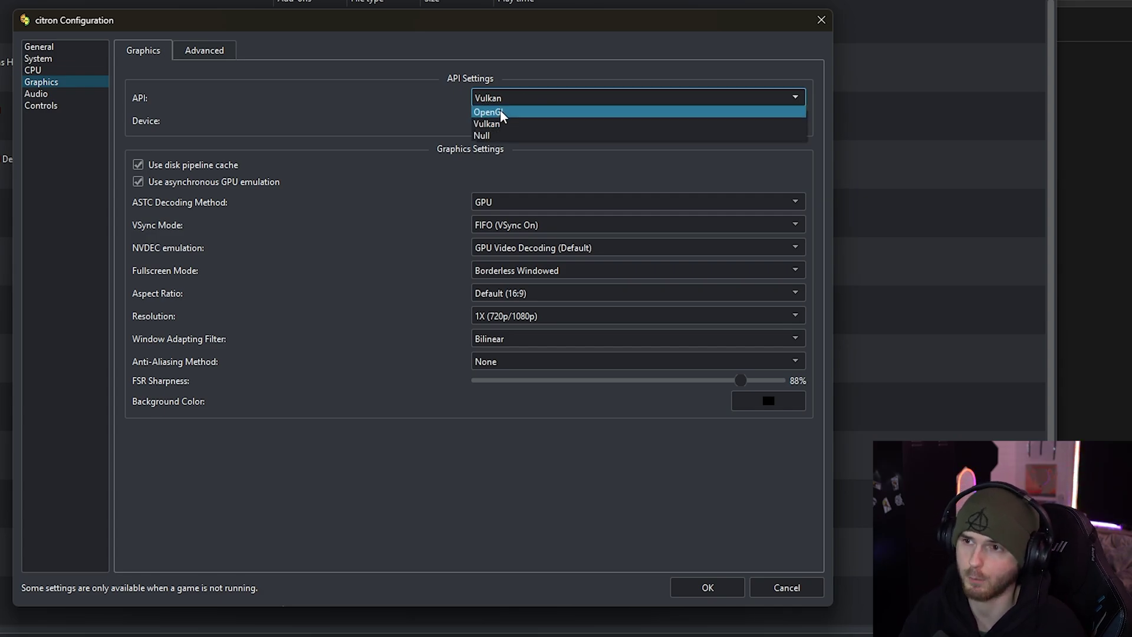
pyautogui.click(464, 105)
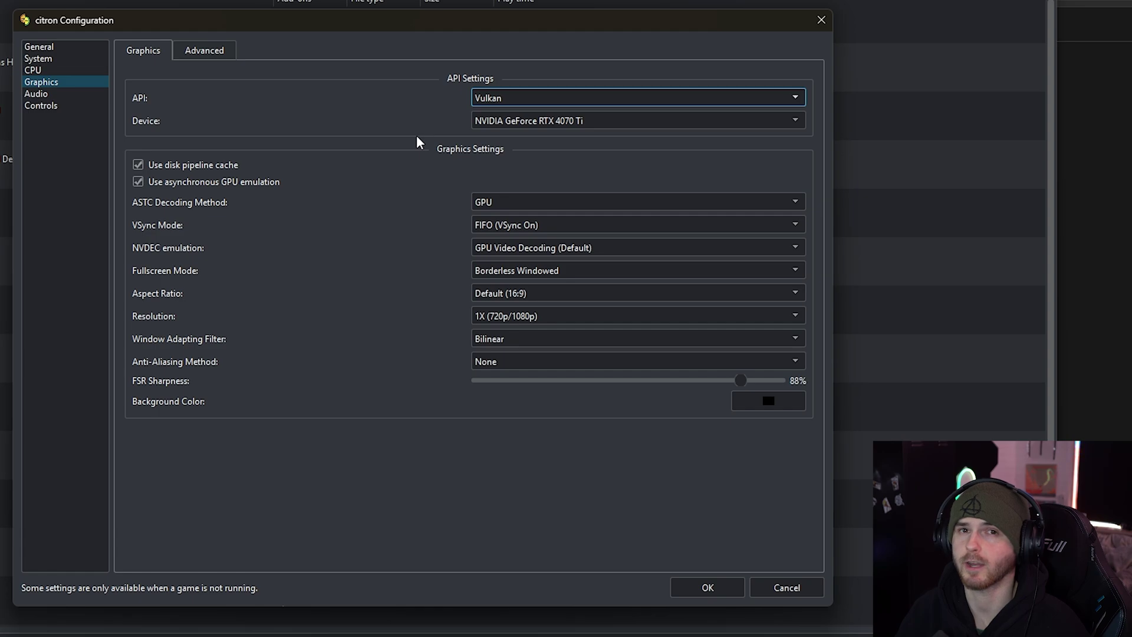
pyautogui.click(512, 122)
pyautogui.click(411, 131)
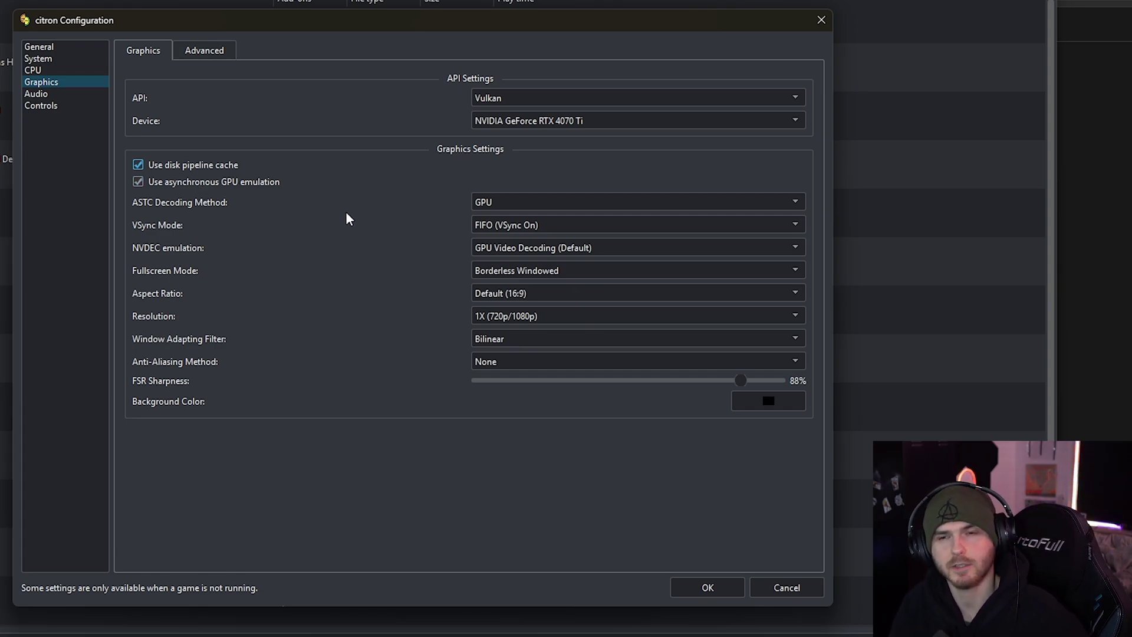
# Step: Check the options for the ASTC decoding method and NVDEC emulation, leaving both on their GPU setting
pyautogui.click(508, 207)
pyautogui.click(462, 209)
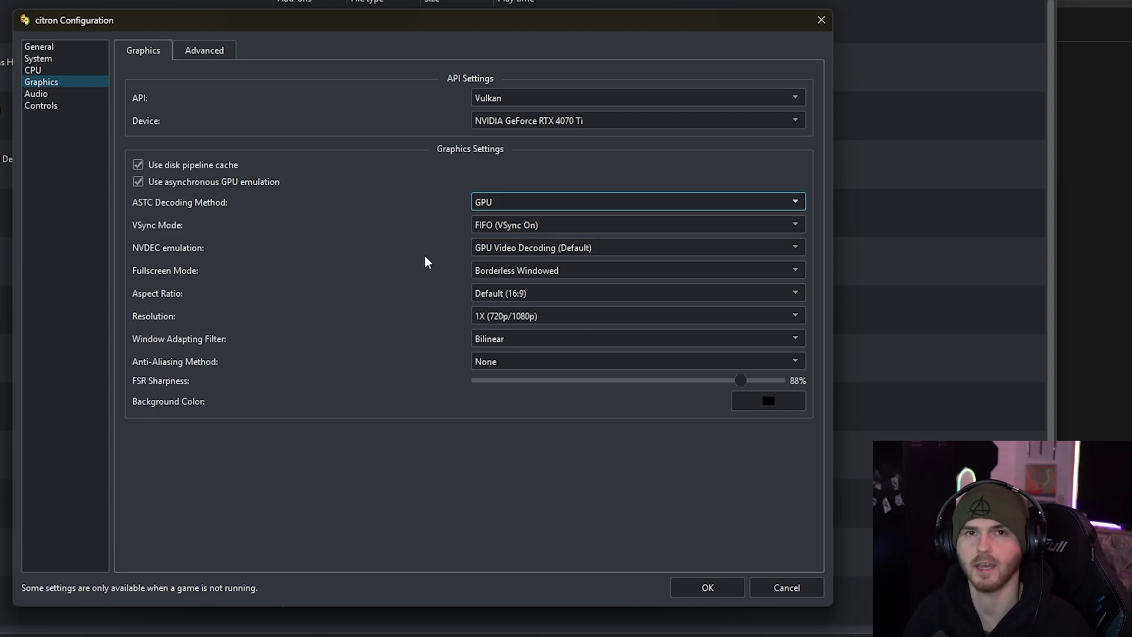
pyautogui.moveTo(427, 261)
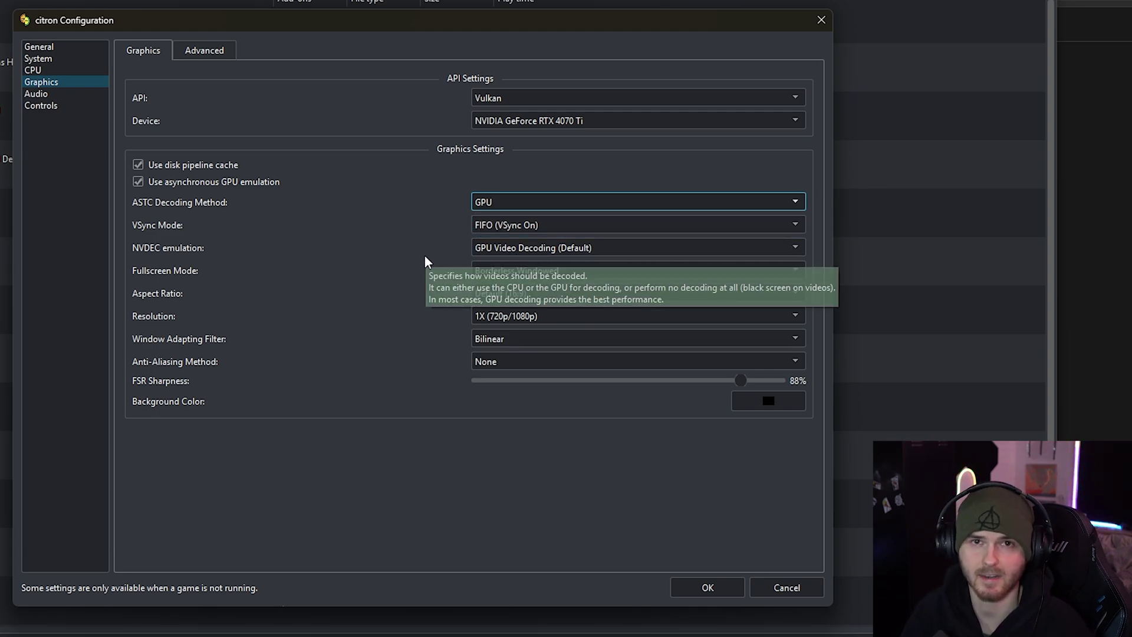
pyautogui.click(581, 247)
pyautogui.click(420, 254)
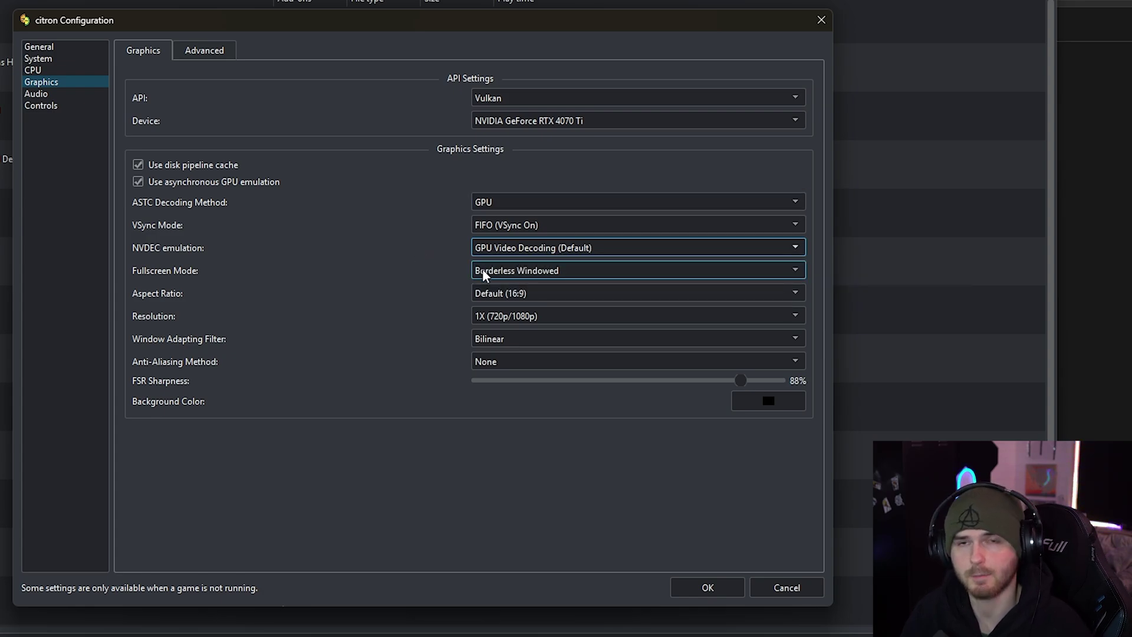
# Step: Set the rendering resolution to 2X (1440p/2160p)
pyautogui.moveTo(437, 298)
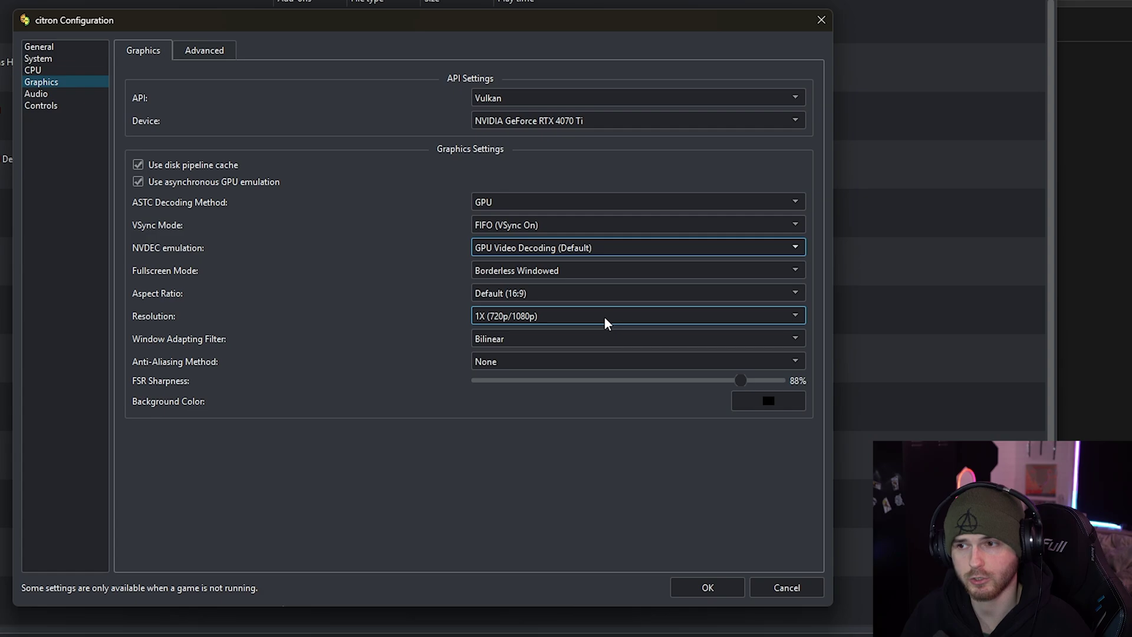
pyautogui.click(604, 316)
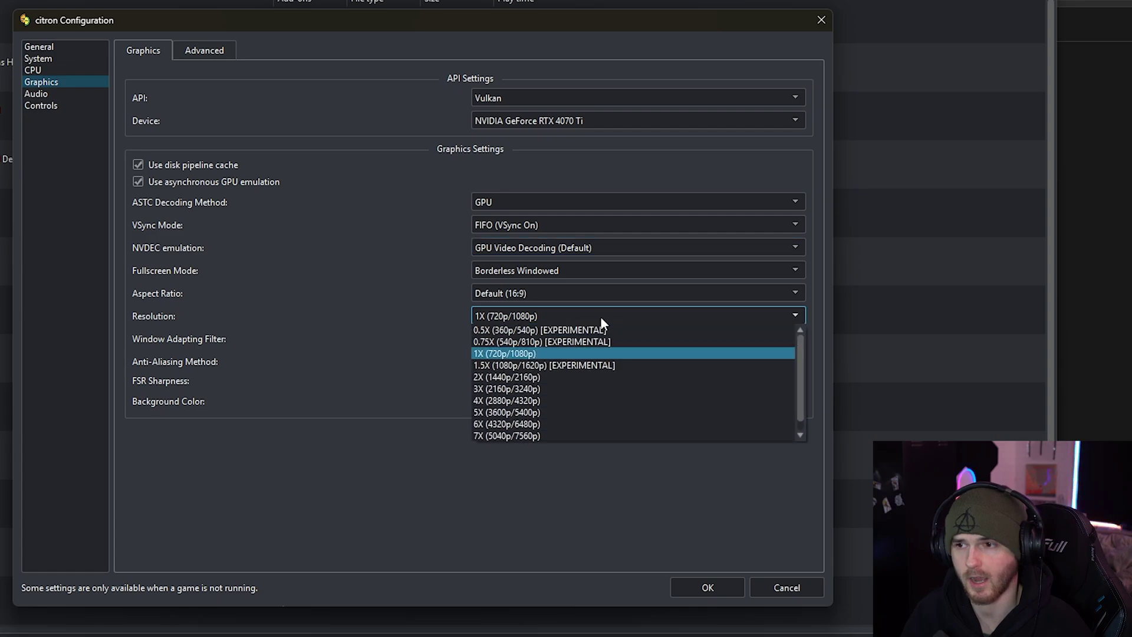
pyautogui.click(562, 375)
pyautogui.moveTo(440, 323)
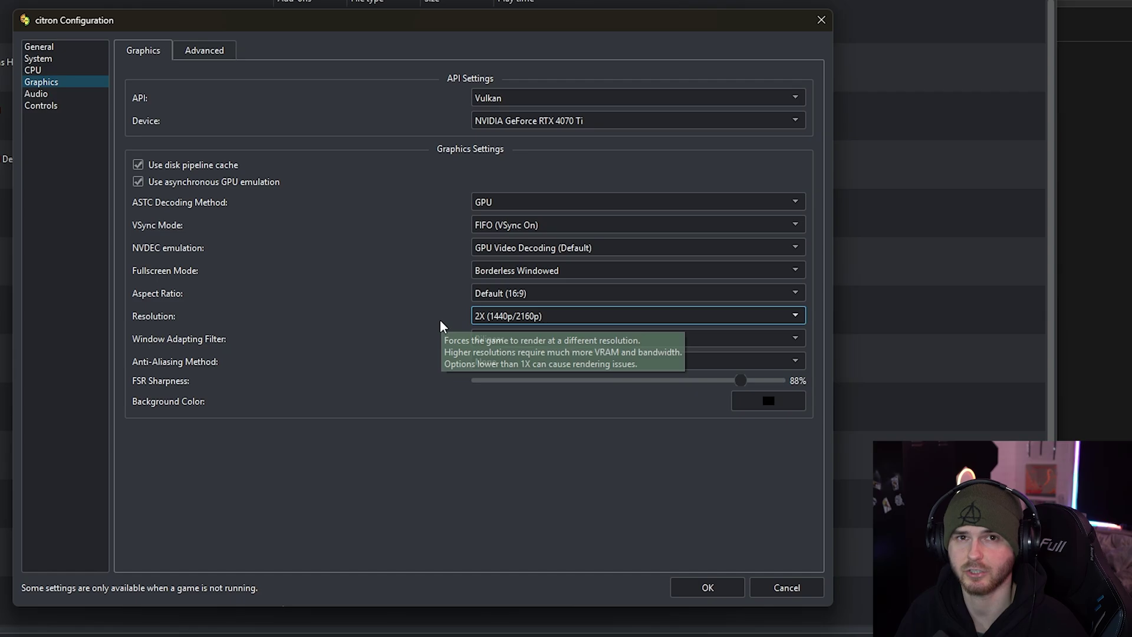
pyautogui.click(490, 317)
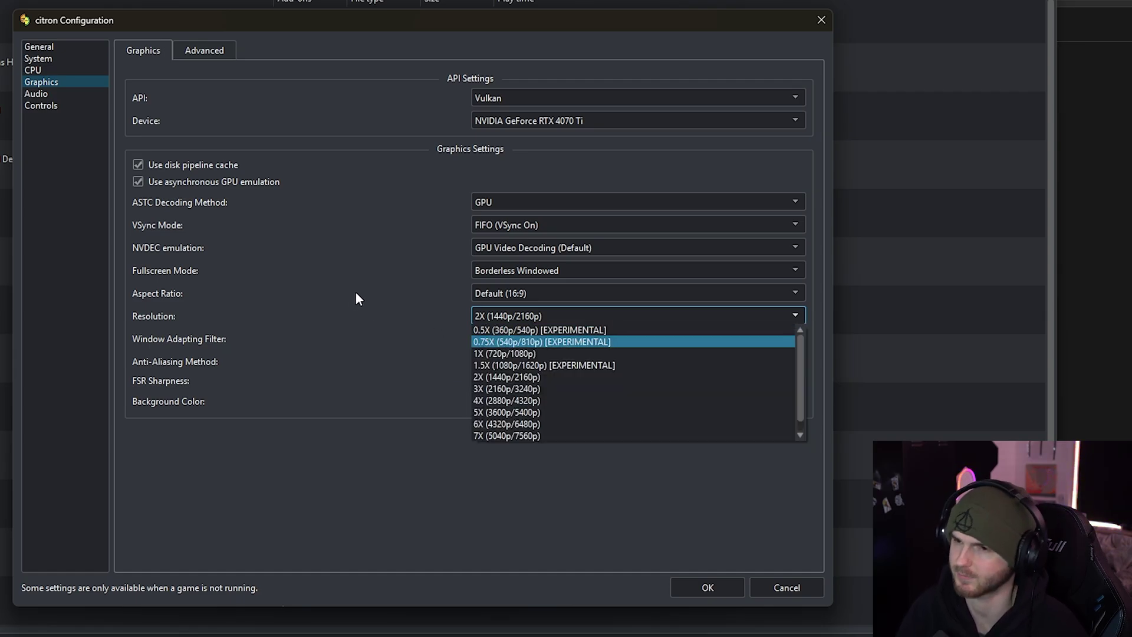
pyautogui.click(355, 292)
# Step: Set the window adapting filter to Nearest Neighbor and check the alternatives, including AMD FidelityFX Super Resolution
pyautogui.click(504, 340)
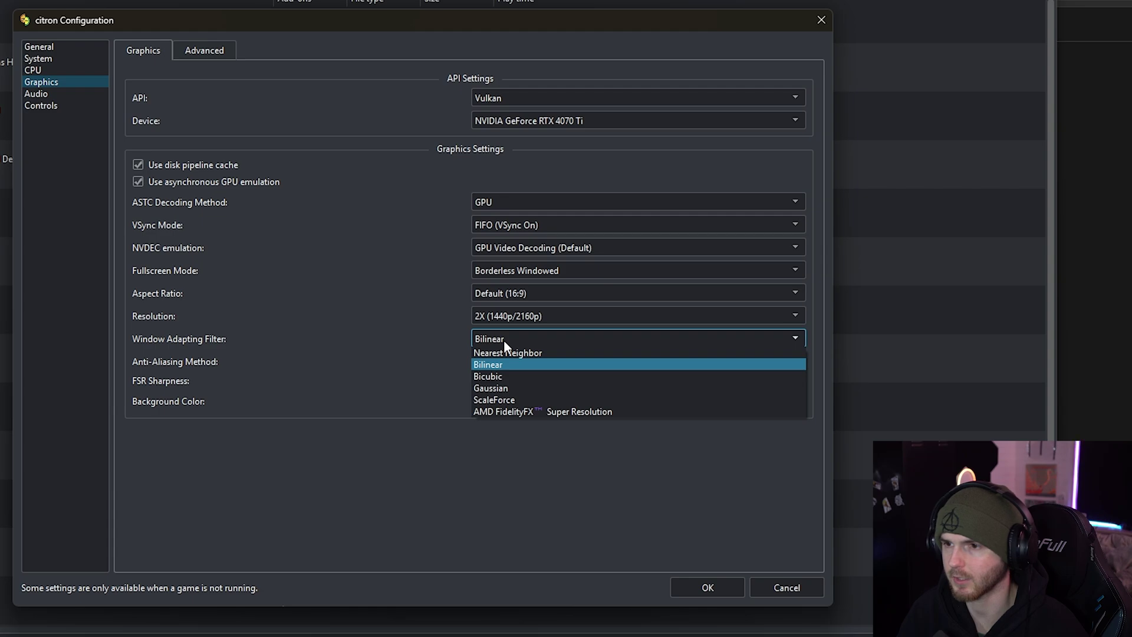
pyautogui.click(503, 349)
pyautogui.click(475, 341)
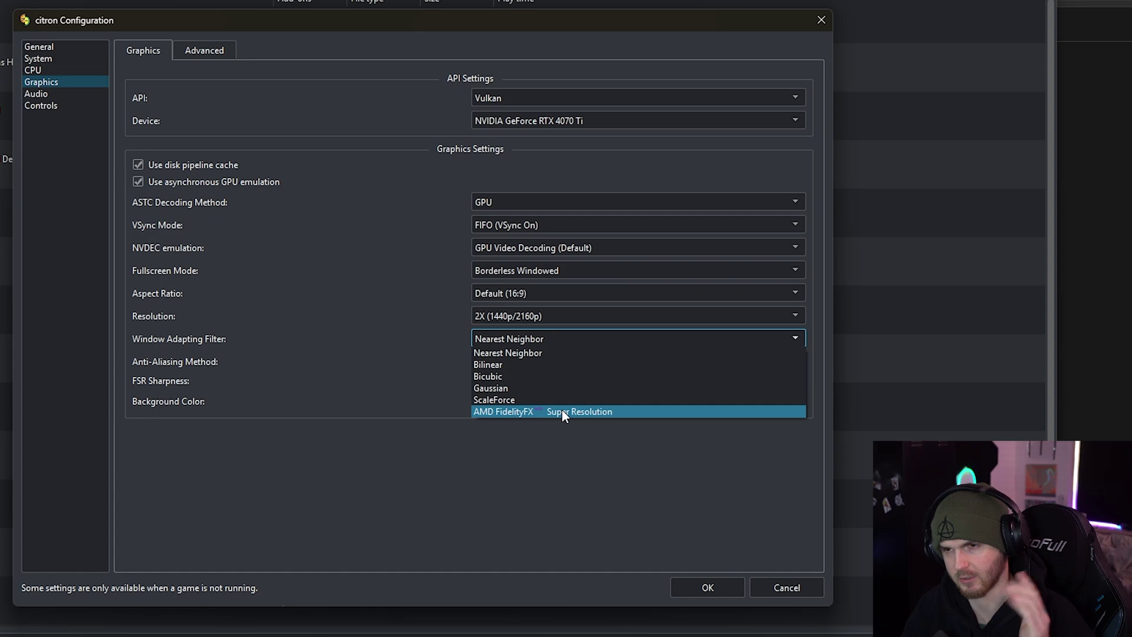
pyautogui.press('Escape')
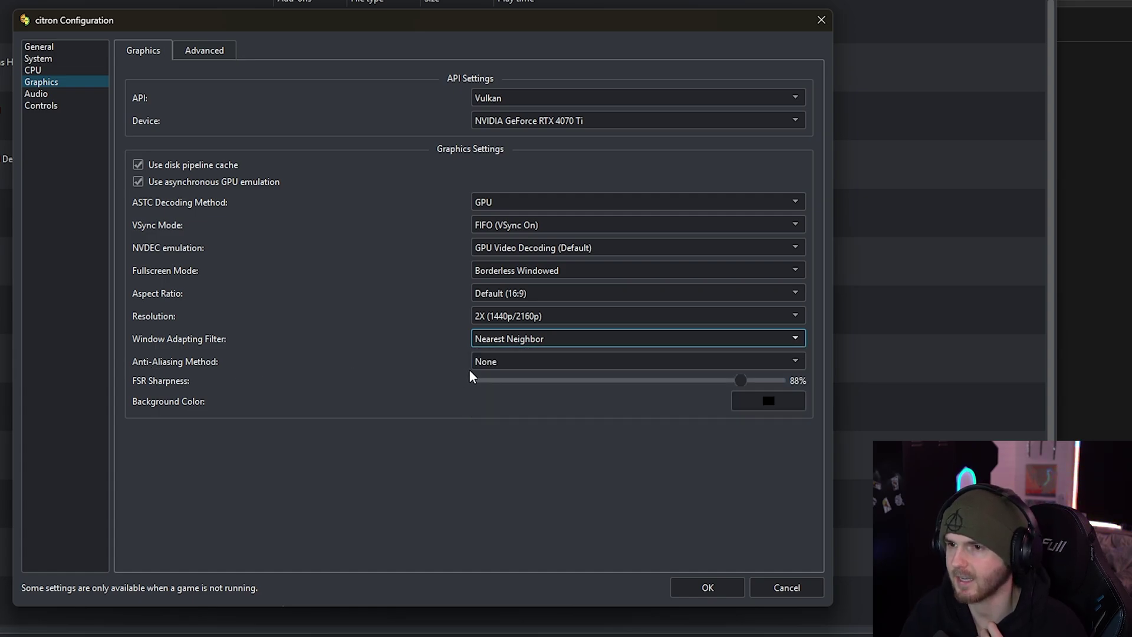
# Step: Set the anti-aliasing method to SMAA and lower the FSR sharpness to about 66%
pyautogui.click(490, 363)
pyautogui.click(498, 395)
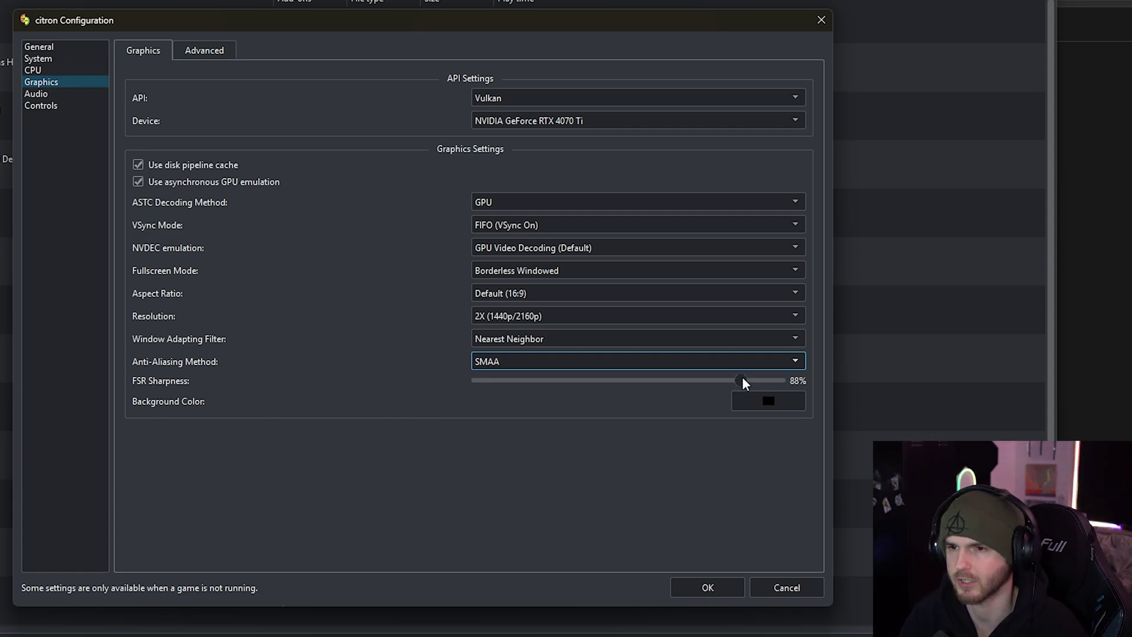
pyautogui.moveTo(741, 378); pyautogui.dragTo(634, 382)
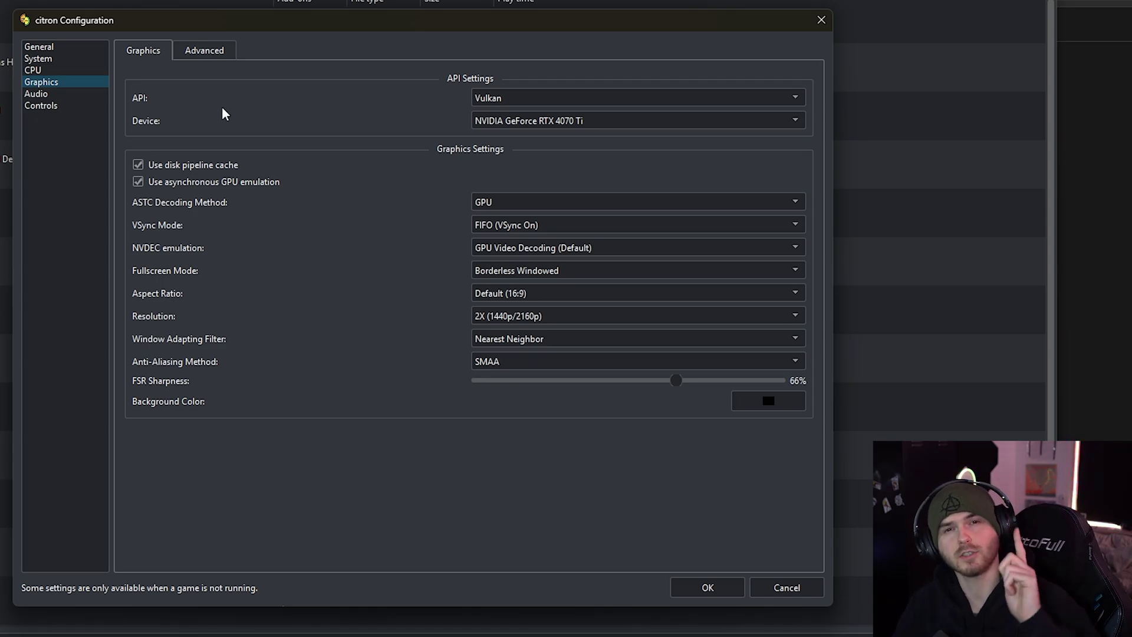
# Step: Review the advanced graphics settings and check the accuracy level options, keeping High
pyautogui.click(200, 52)
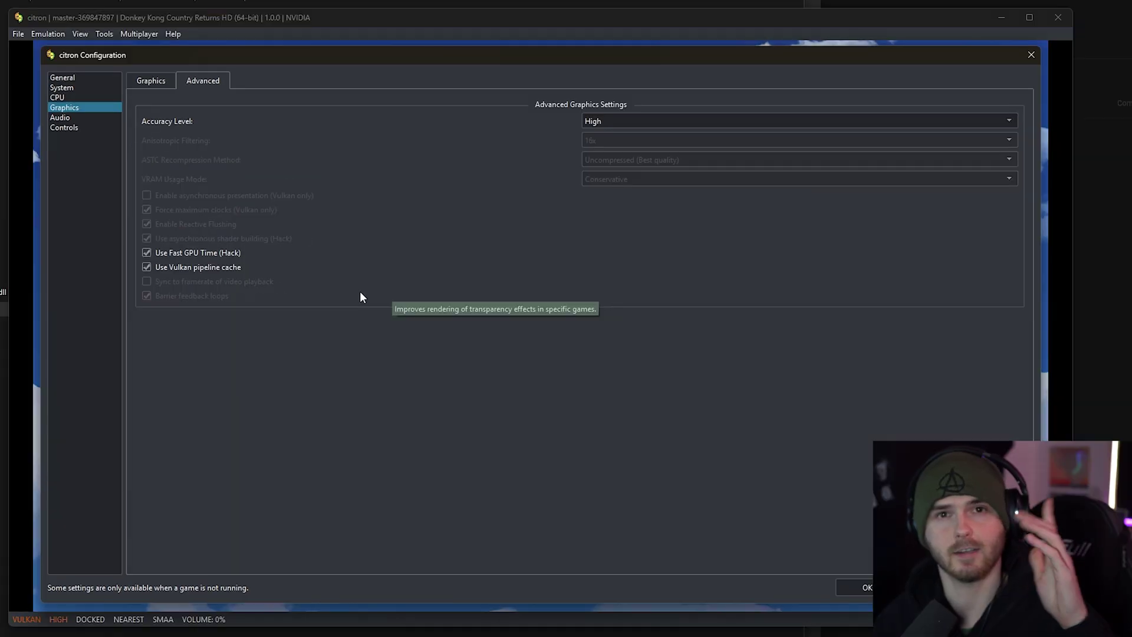
pyautogui.moveTo(154, 193)
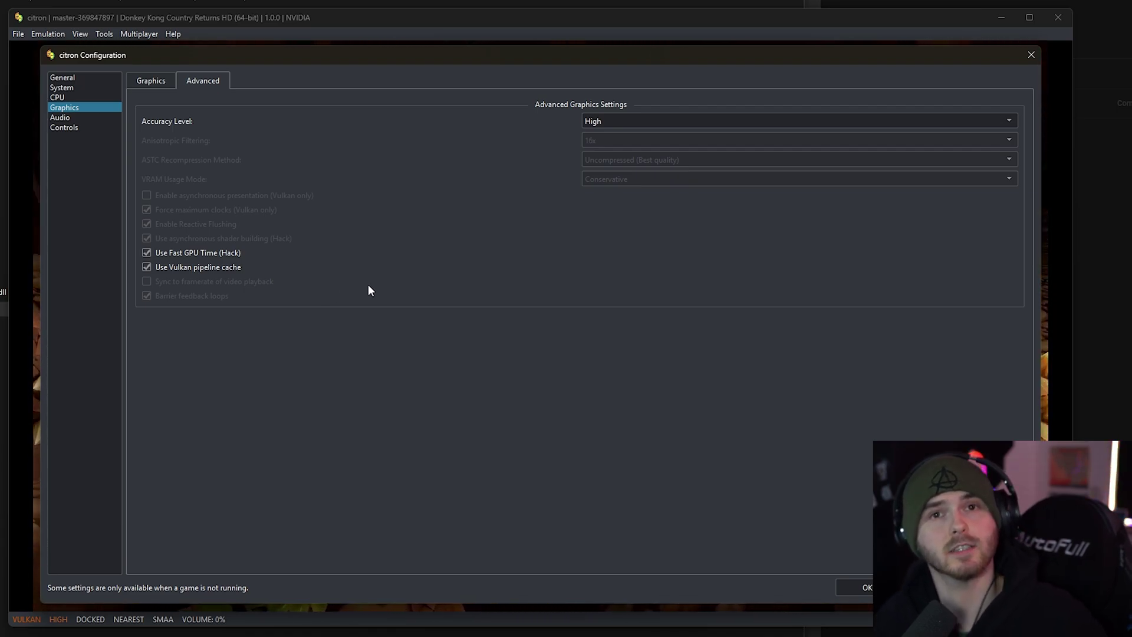
pyautogui.click(626, 119)
pyautogui.click(593, 124)
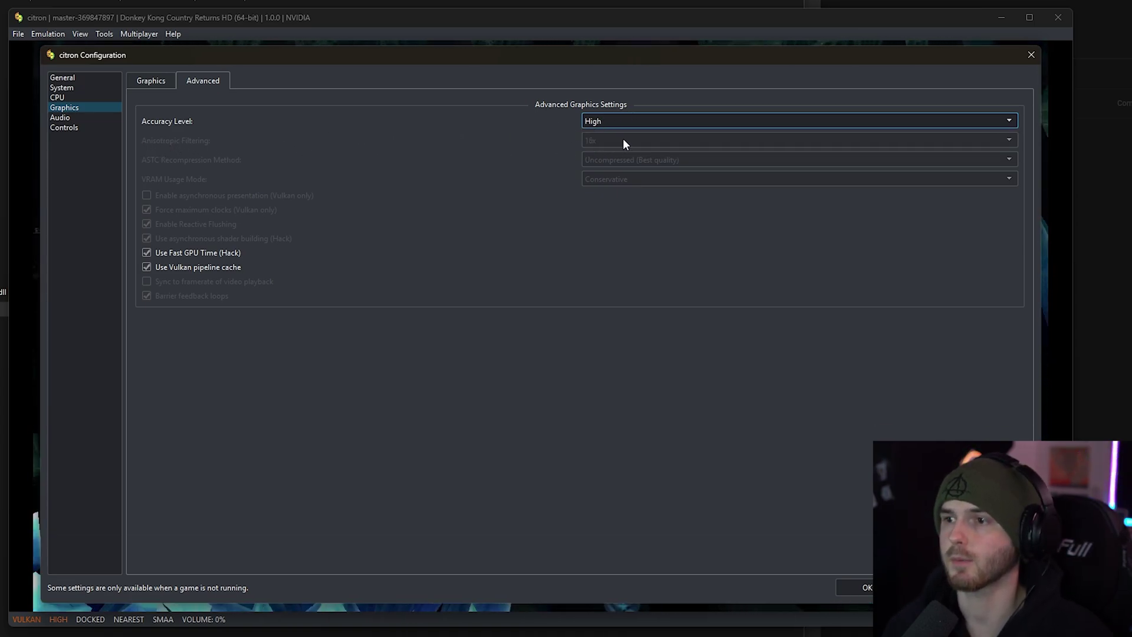
pyautogui.moveTo(623, 140)
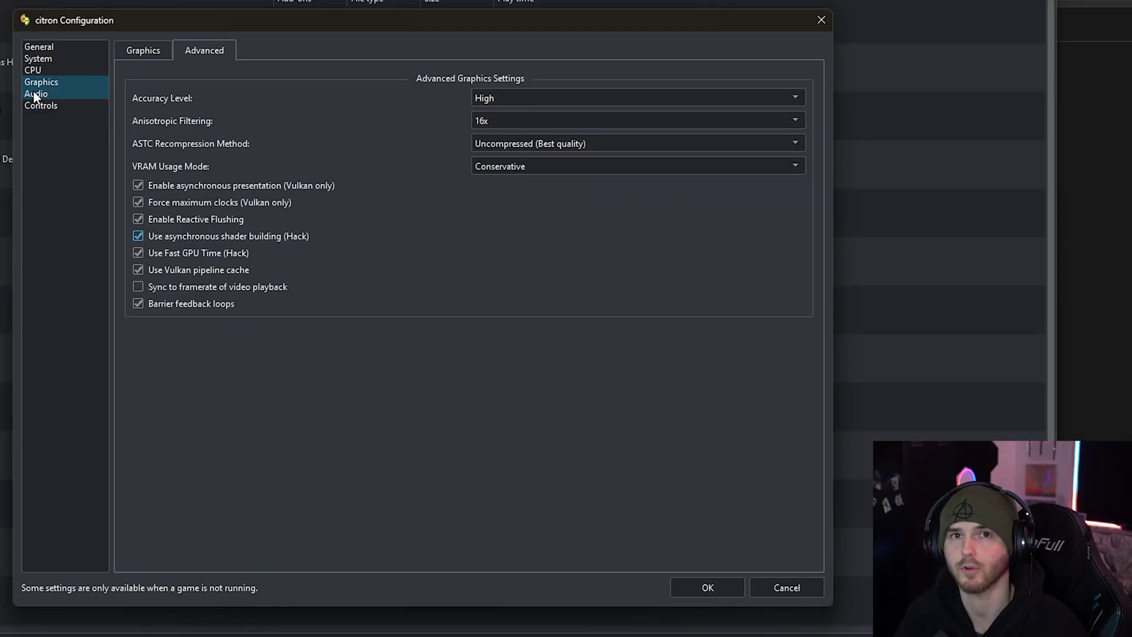
# Step: In the Audio settings, choose Speakers (Realtek(R) Audio) as the output device and raise the volume to about 198%
pyautogui.click(35, 95)
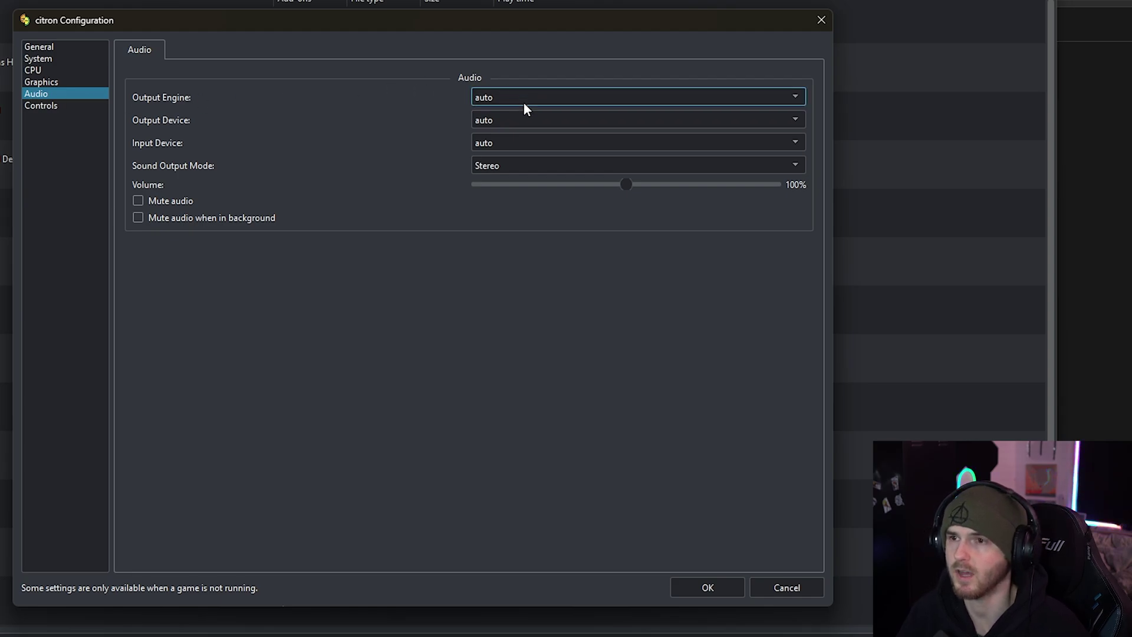
pyautogui.click(487, 120)
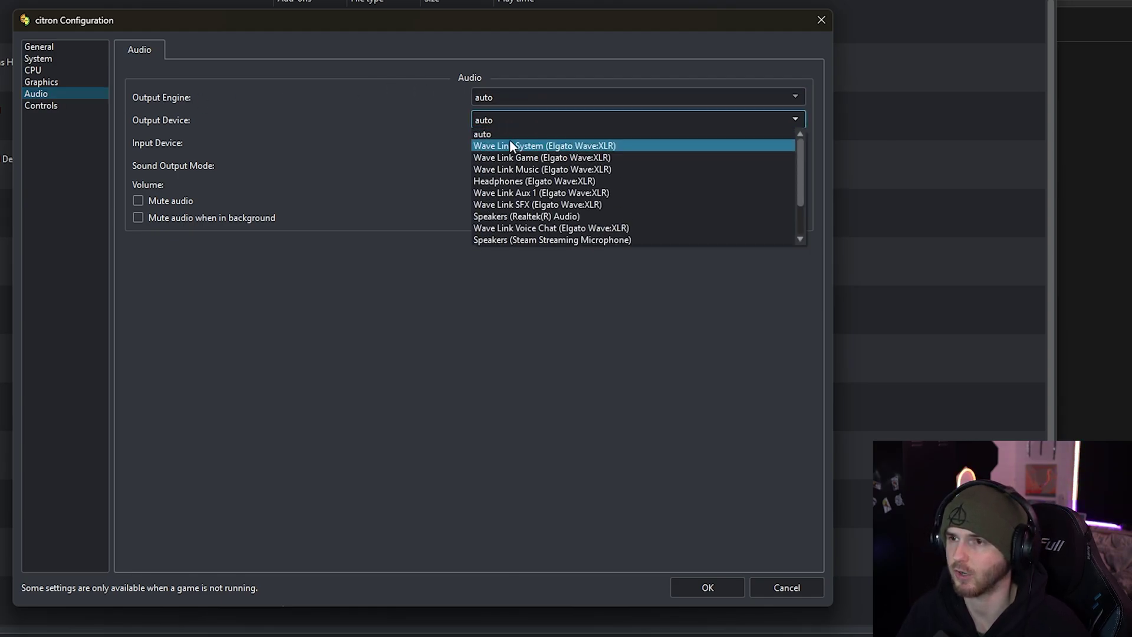
pyautogui.scroll(-2, 513, 153)
pyautogui.click(529, 169)
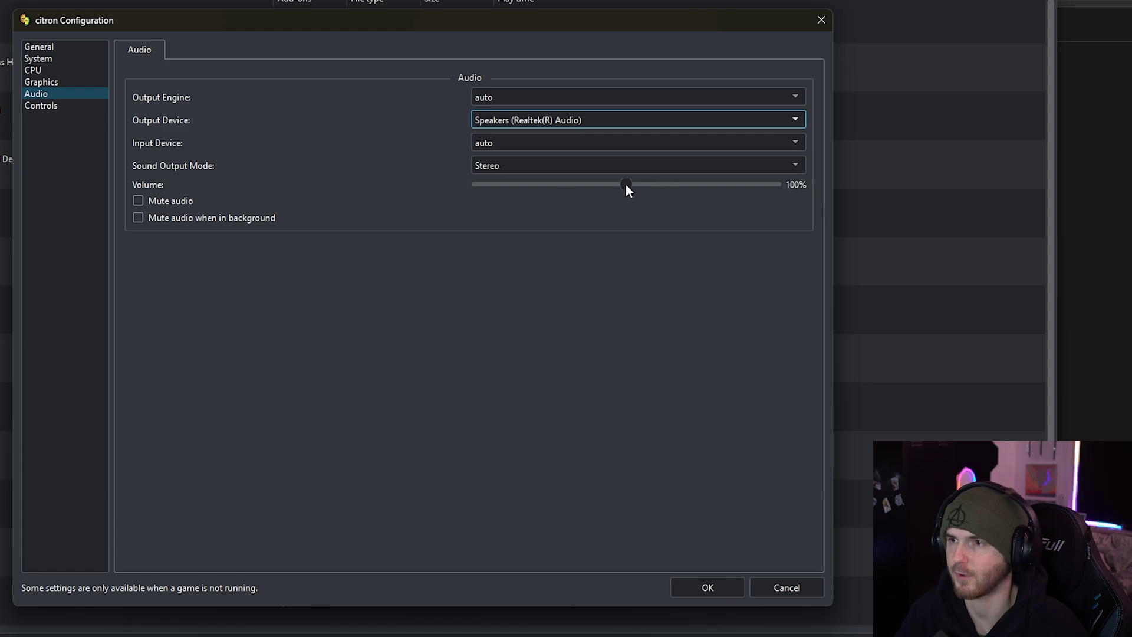
pyautogui.moveTo(625, 183)
pyautogui.mouseDown()
pyautogui.moveTo(572, 186)
pyautogui.moveTo(634, 183)
pyautogui.mouseUp()
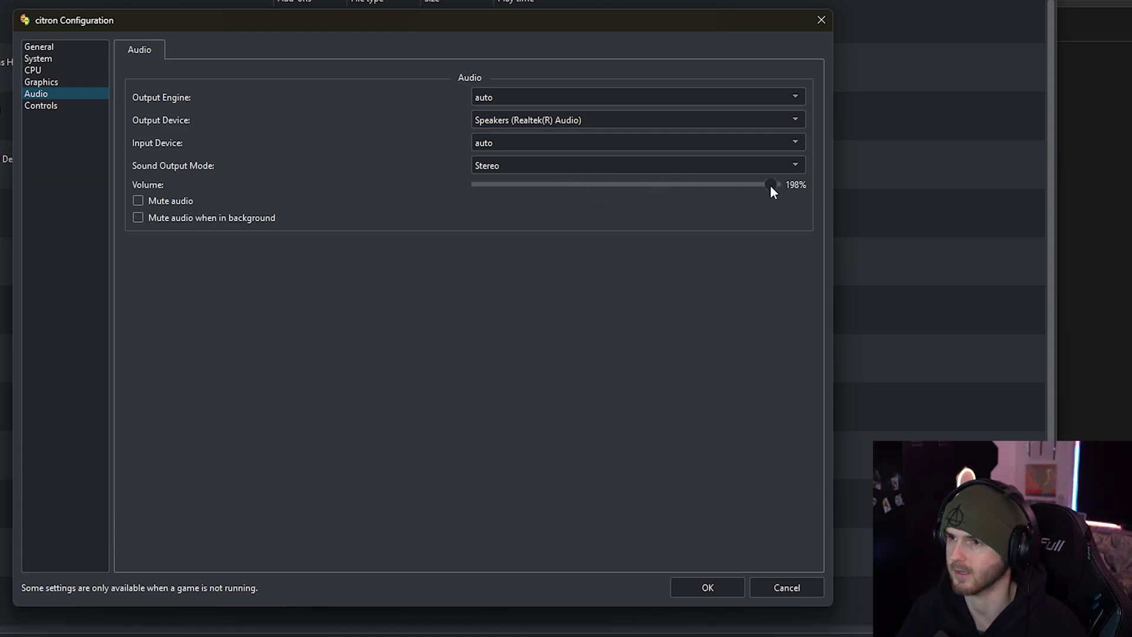
# Step: Lower the audio volume to about 19% and enable muting audio when in background
pyautogui.moveTo(770, 185); pyautogui.dragTo(507, 186)
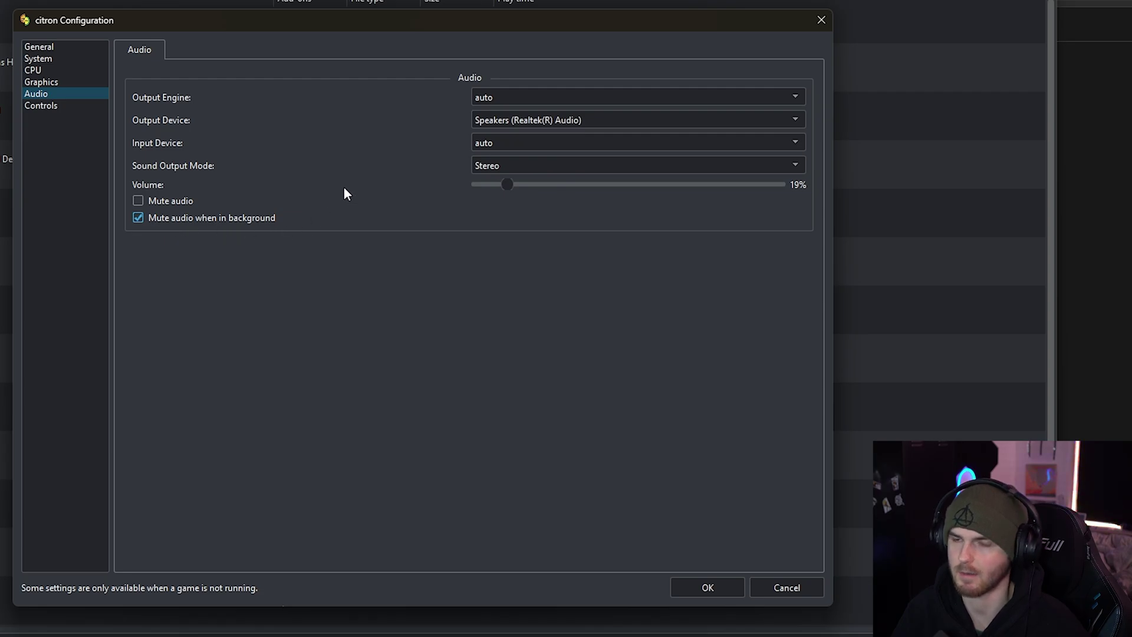
# Step: Set up the Player 1 controls as Dual Joycons with Xbox One Controller 0 as the input device and motion disabled
pyautogui.click(37, 106)
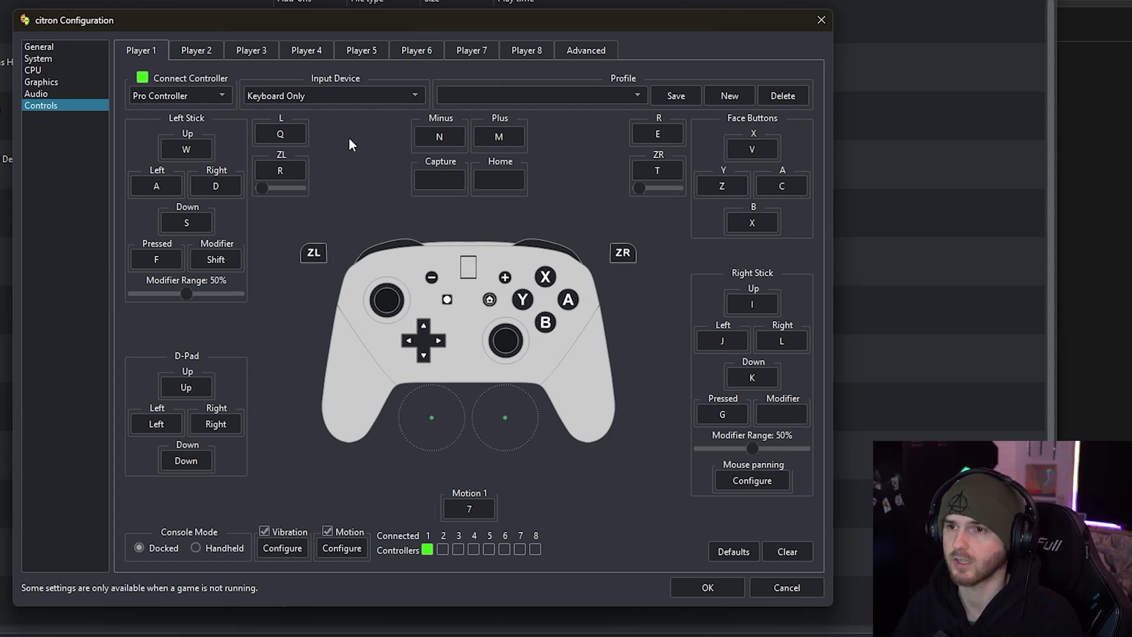
pyautogui.click(210, 95)
pyautogui.click(185, 119)
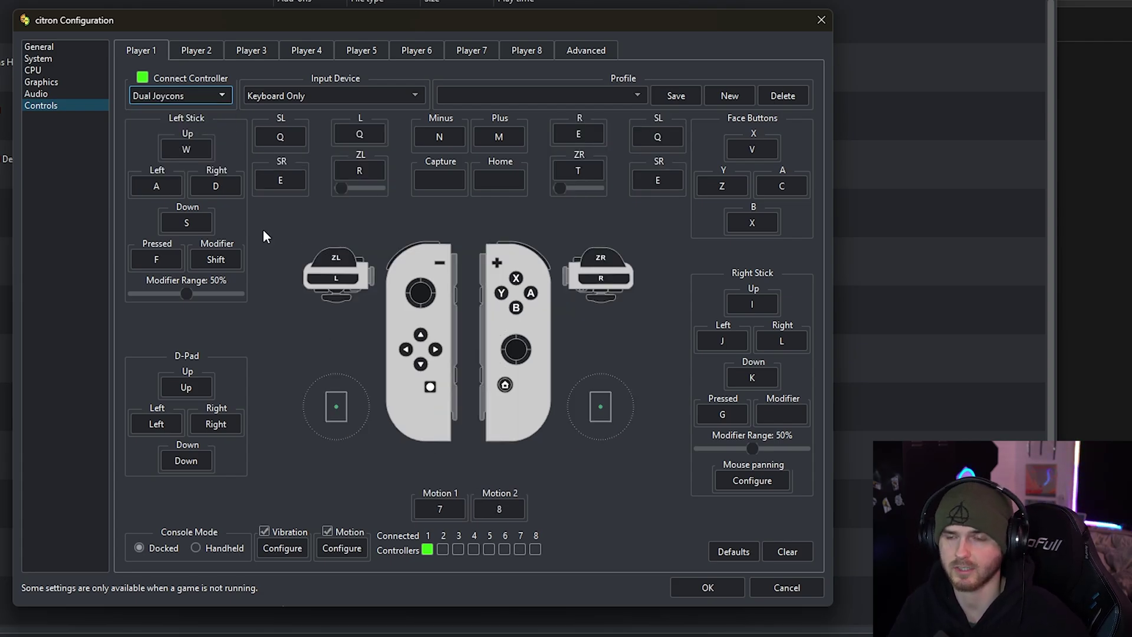
pyautogui.click(323, 96)
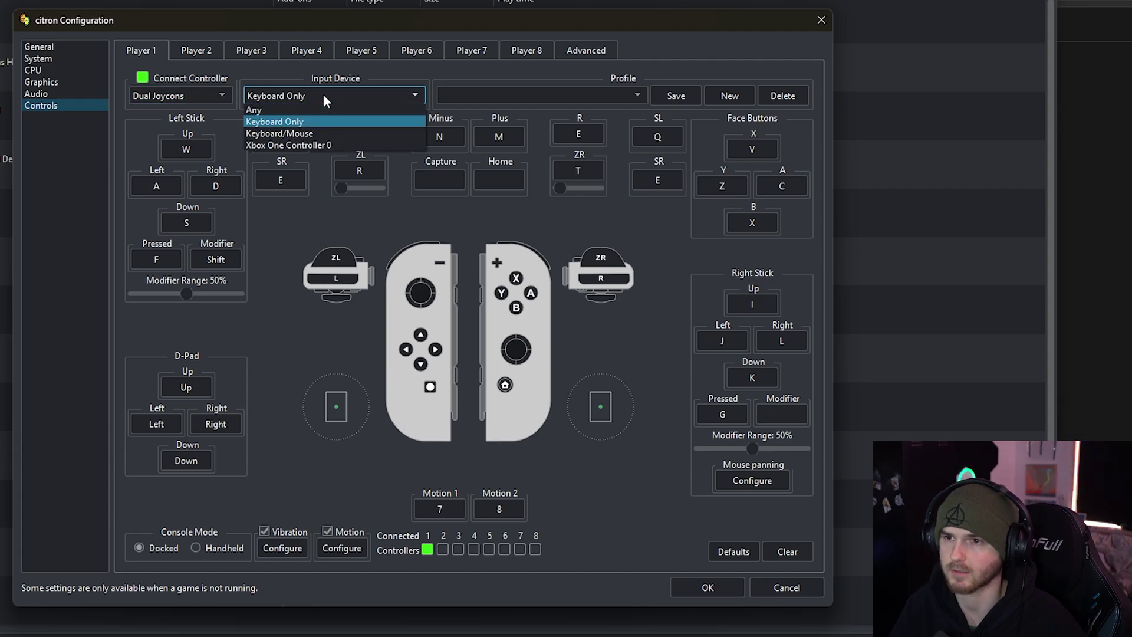
pyautogui.click(319, 147)
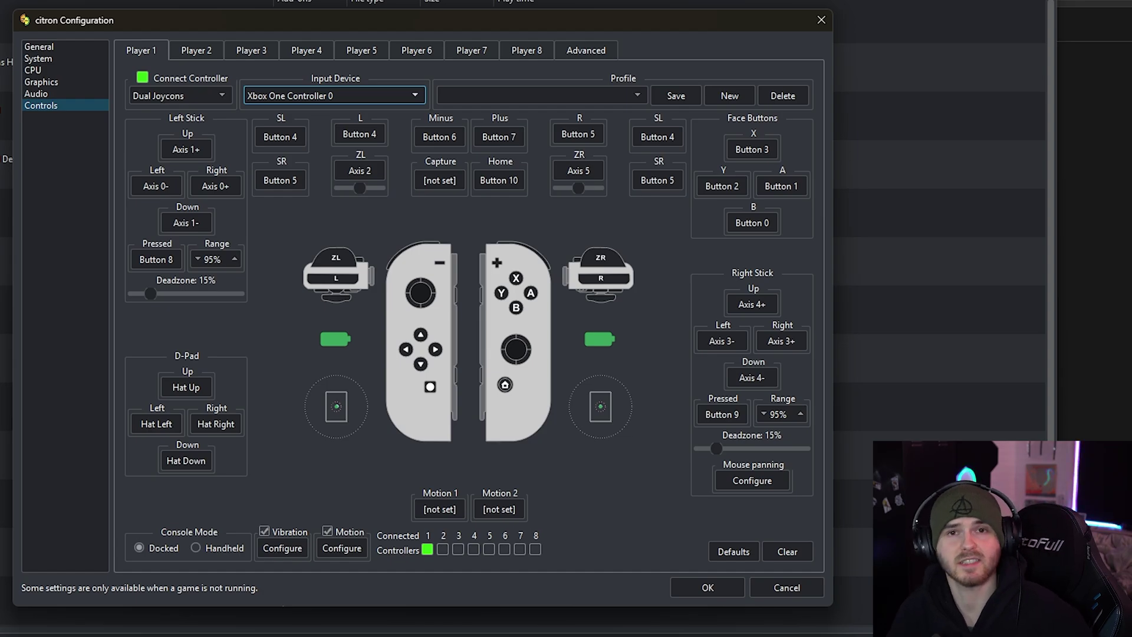
pyautogui.click(327, 530)
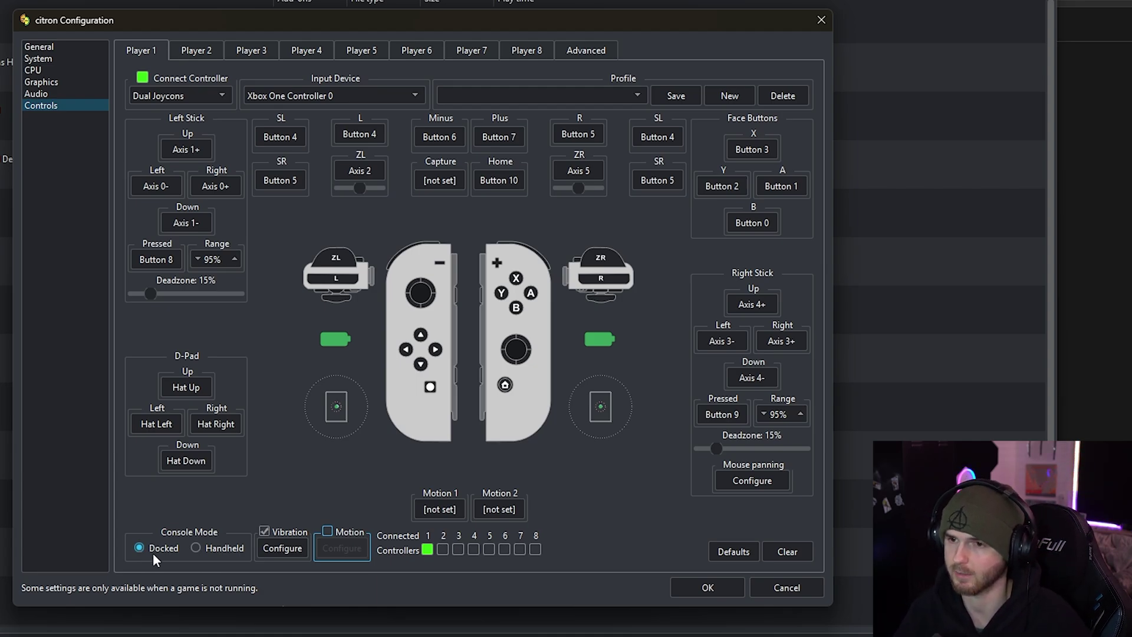
# Step: Save the Player 1 controls as a new input profile named "joe mama"
pyautogui.click(725, 97)
pyautogui.write('joe mama')
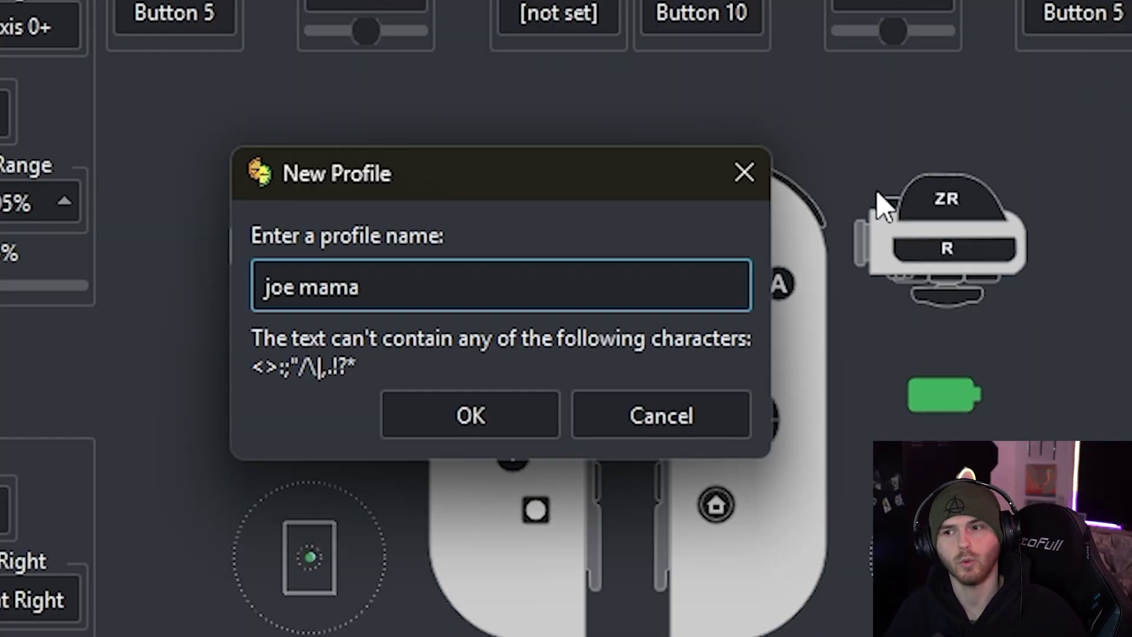
pyautogui.click(473, 423)
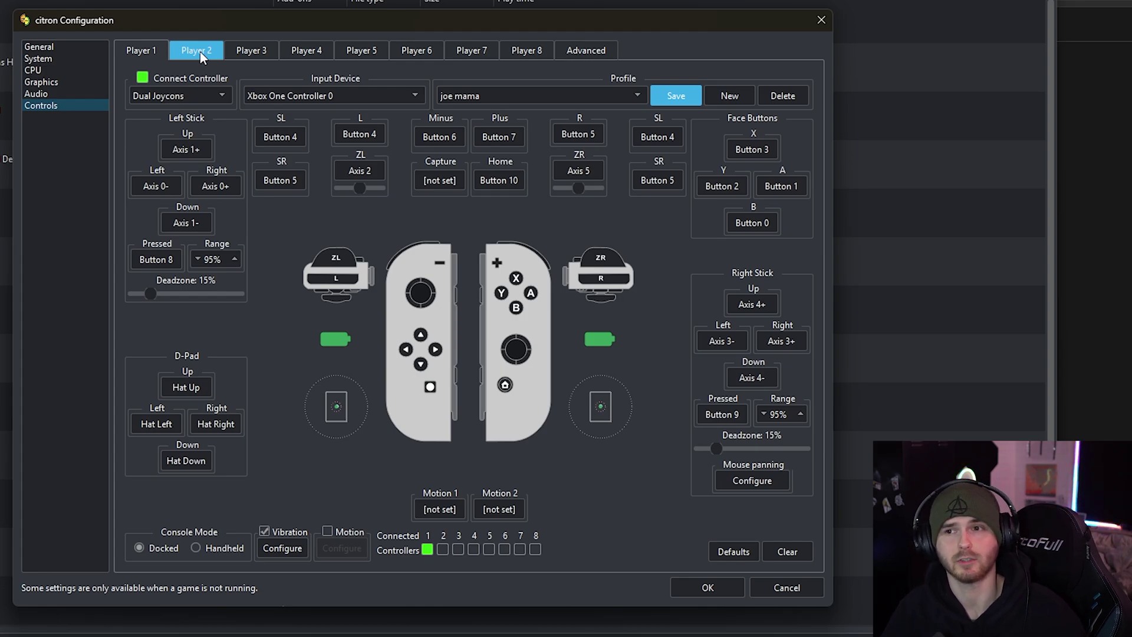
# Step: Check the Player 2 controls, return to Player 1 and accept the configuration
pyautogui.click(200, 51)
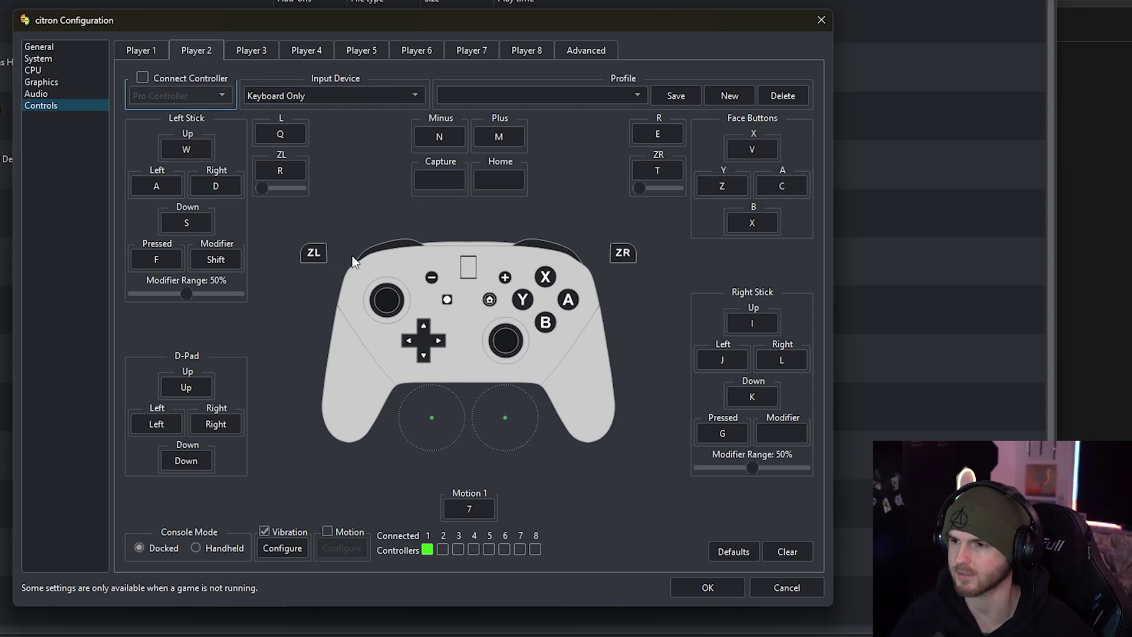
pyautogui.click(137, 54)
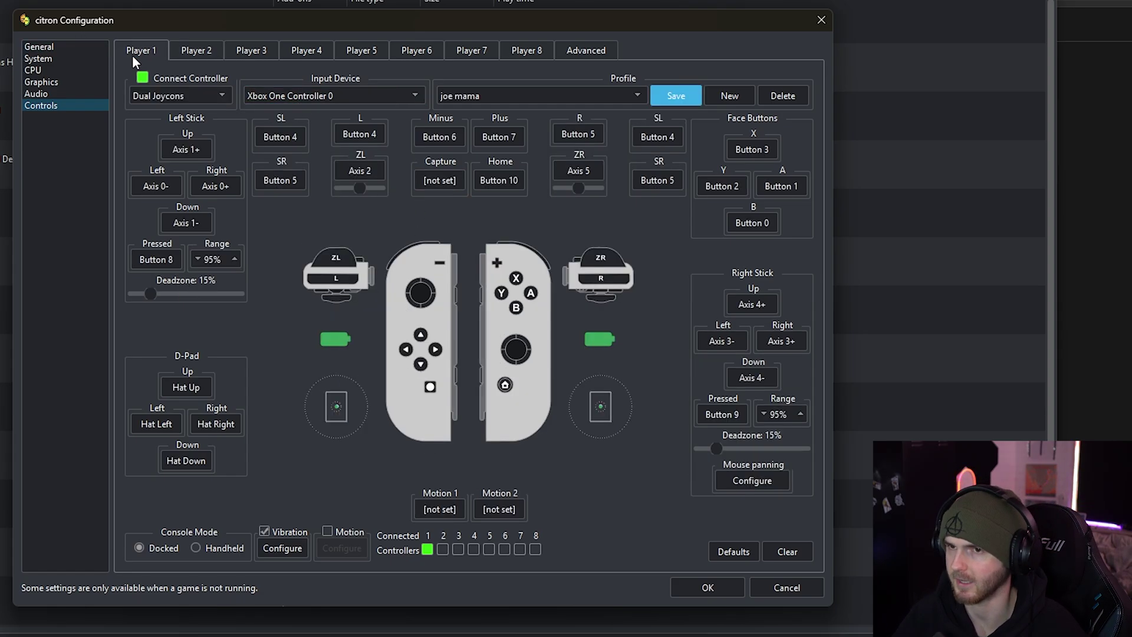
pyautogui.click(701, 584)
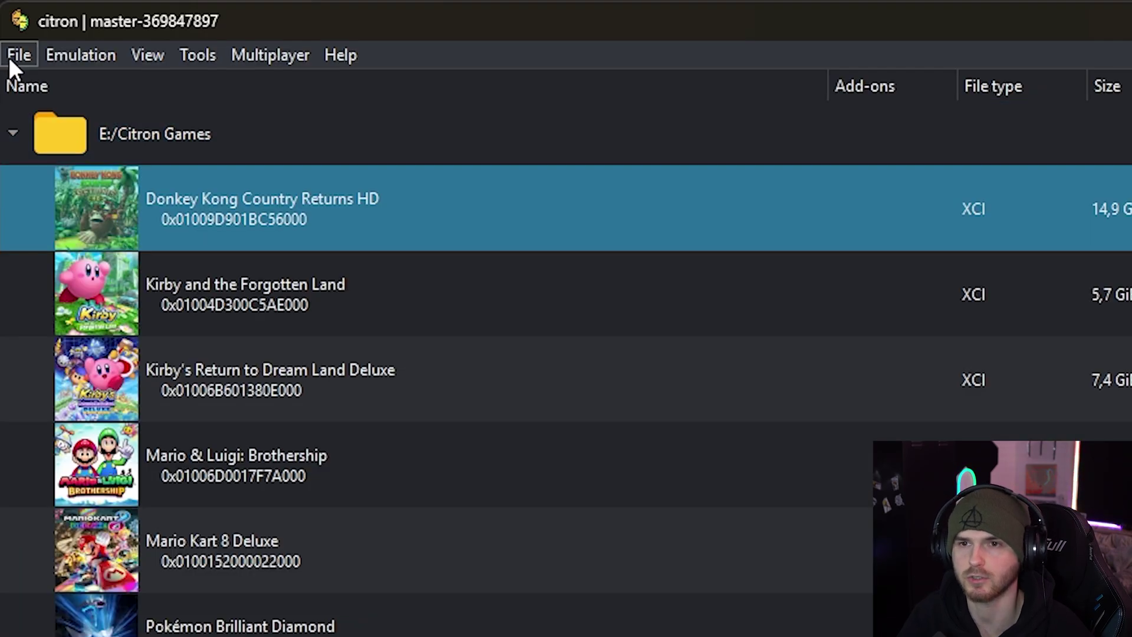
# Step: Start installing files to NAND, select the Pokemon Brilliant Diamond NSP in the Updates & DLC folder, and cancel the installation
pyautogui.click(5, 21)
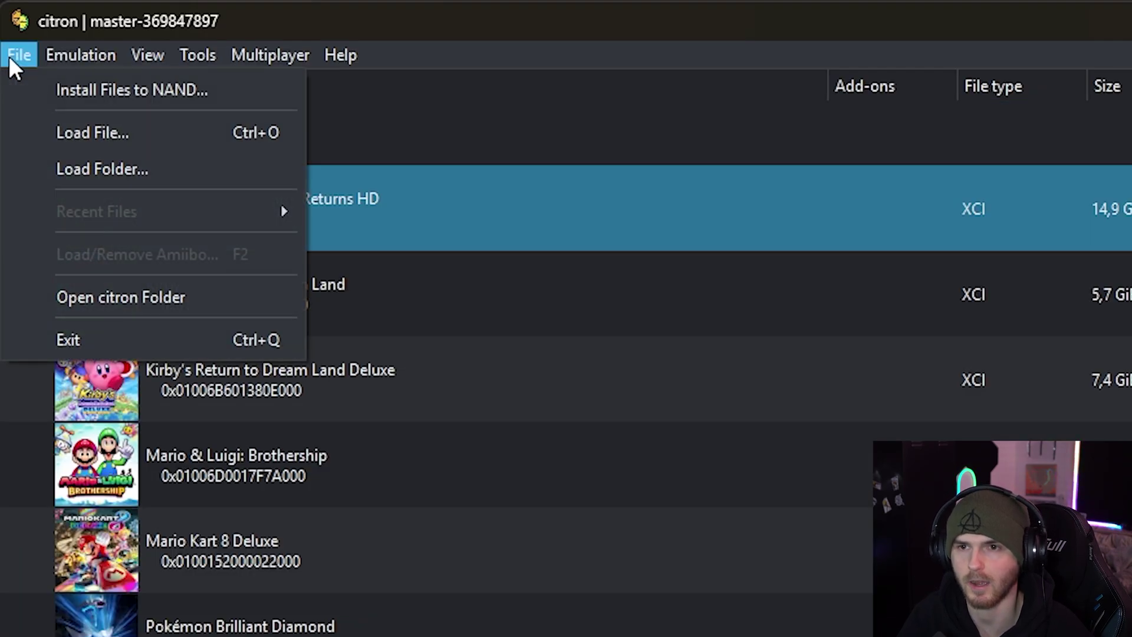
pyautogui.click(240, 91)
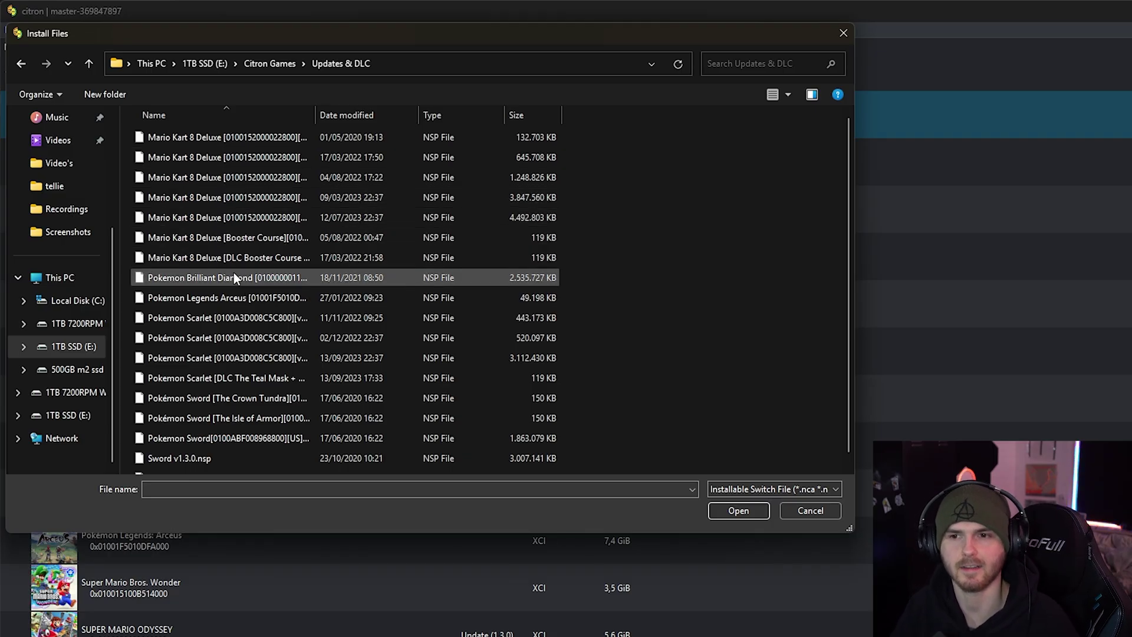
pyautogui.click(235, 276)
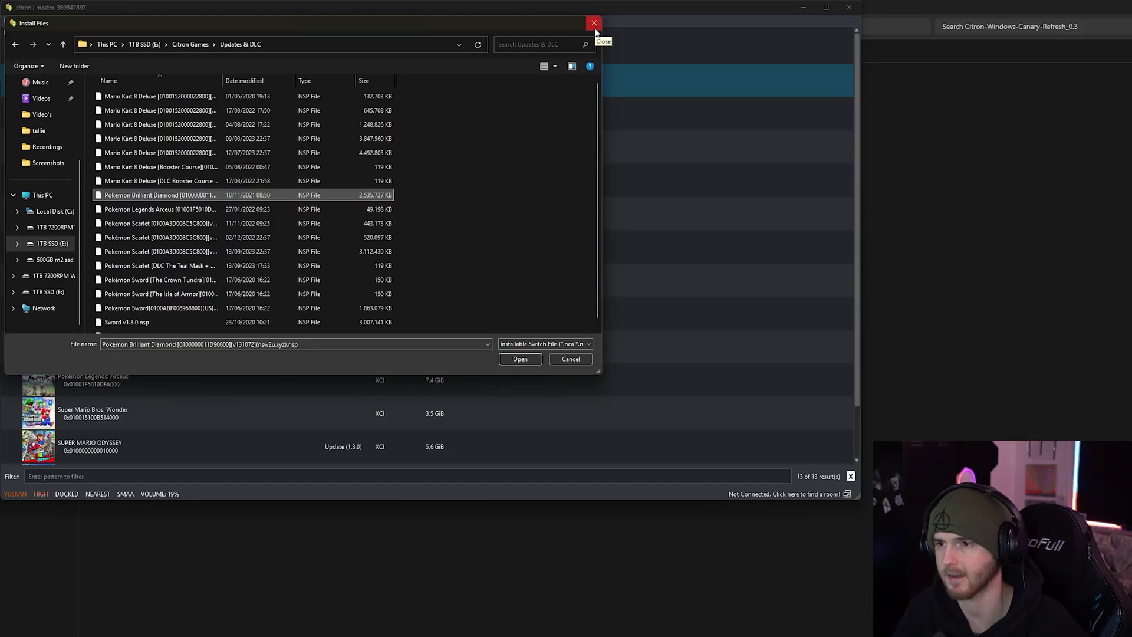
pyautogui.click(582, 29)
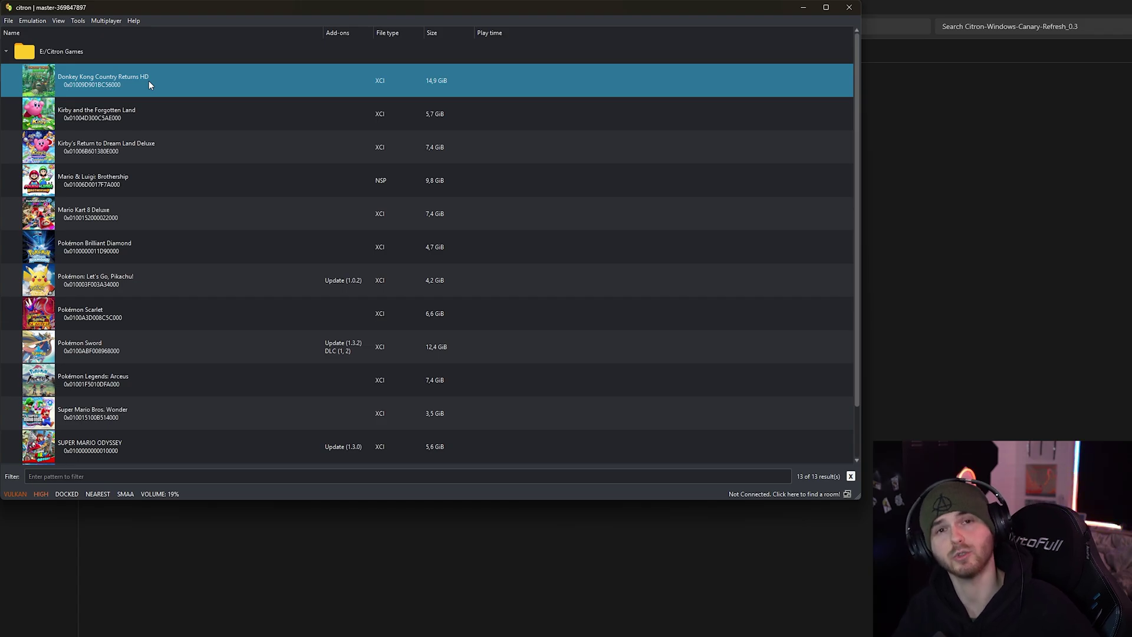
# Step: Check the mod data location option for Donkey Kong Country Returns HD and launch the game
pyautogui.rightClick(150, 80)
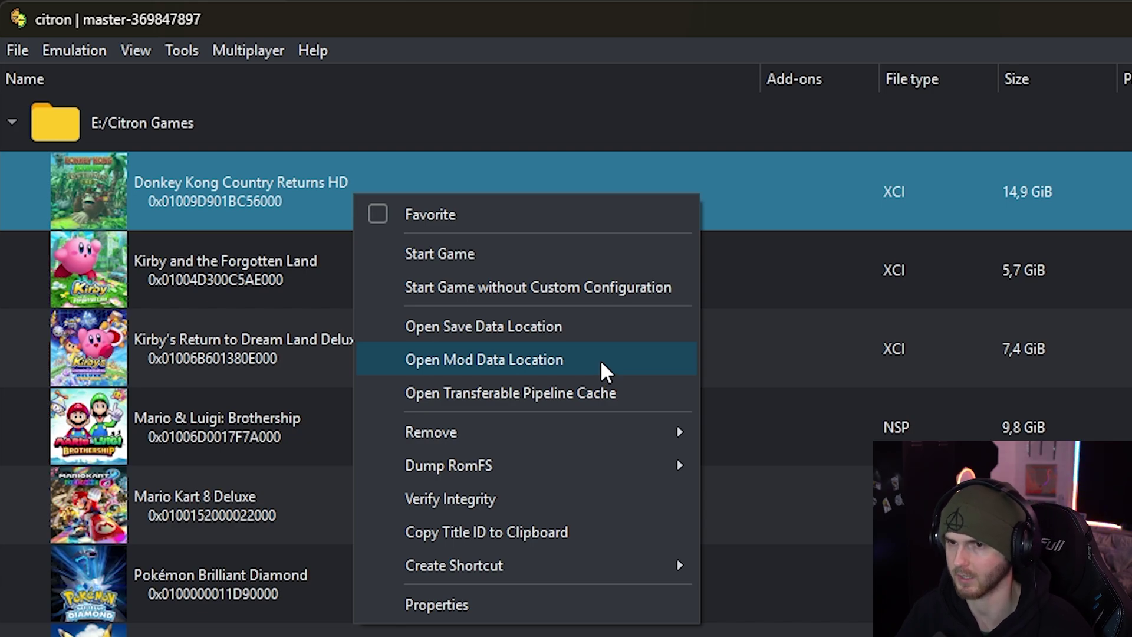
pyautogui.click(600, 359)
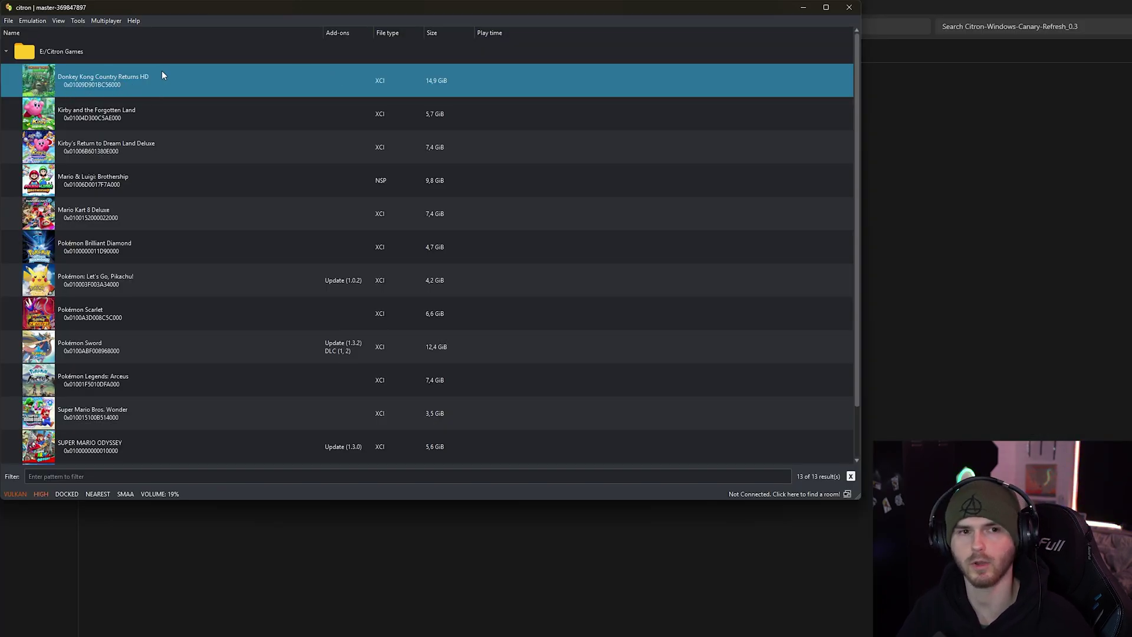
pyautogui.doubleClick(162, 72)
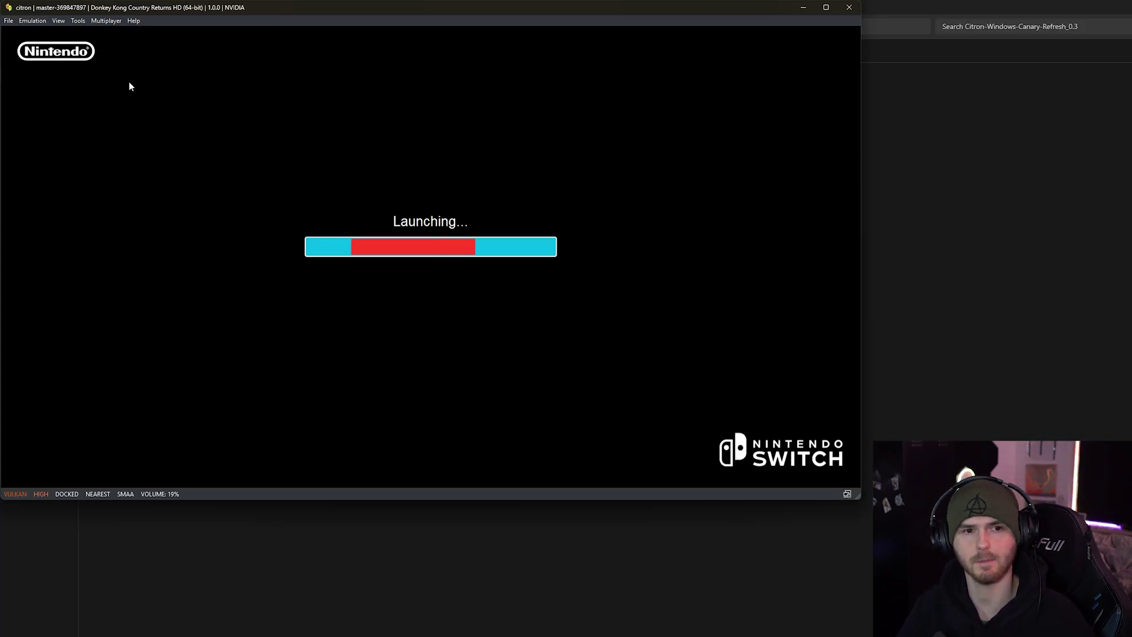